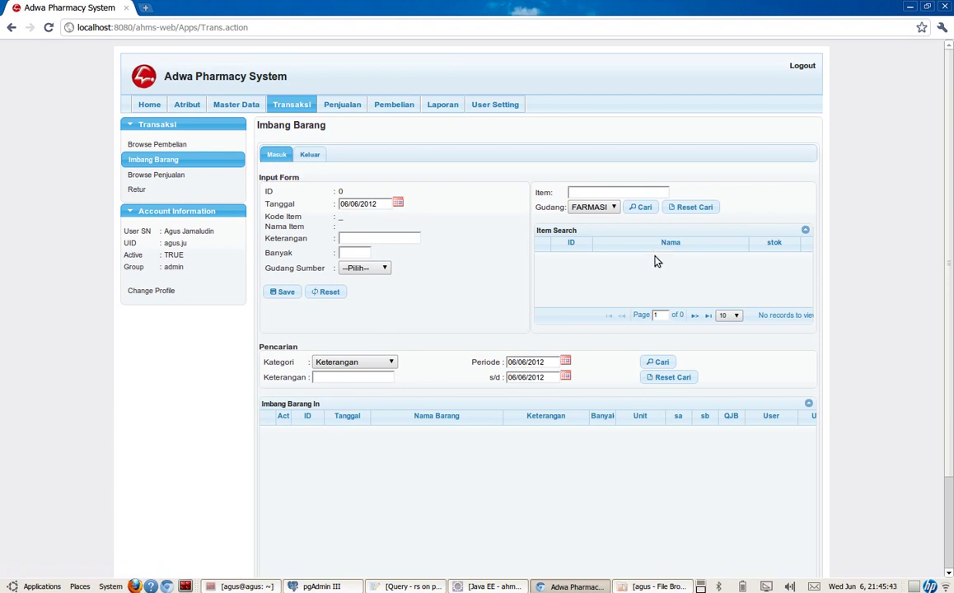
Search the items in the FARMASI warehouse and load BETADINE into the incoming goods form.
left_click(643, 208)
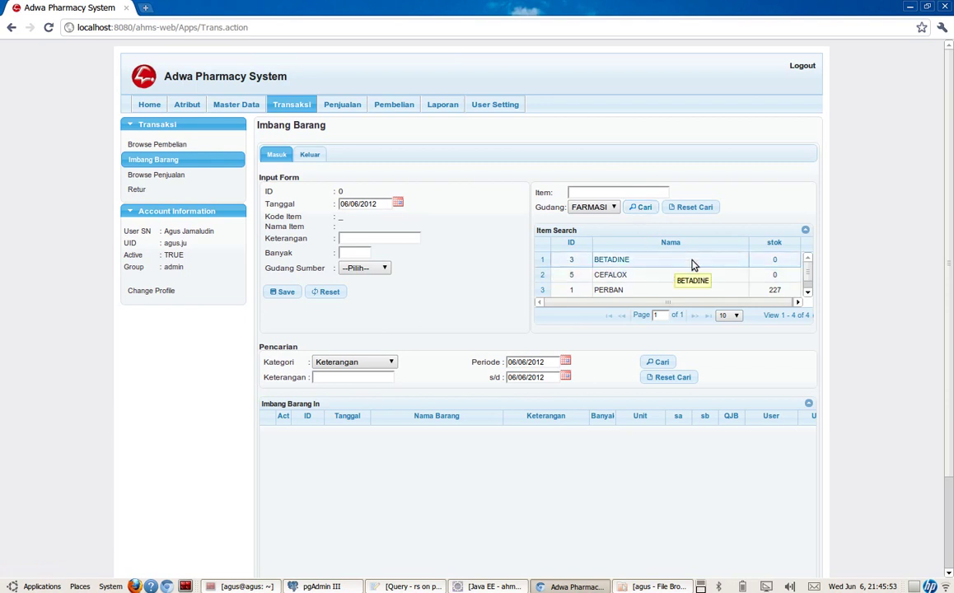
left_click(637, 262)
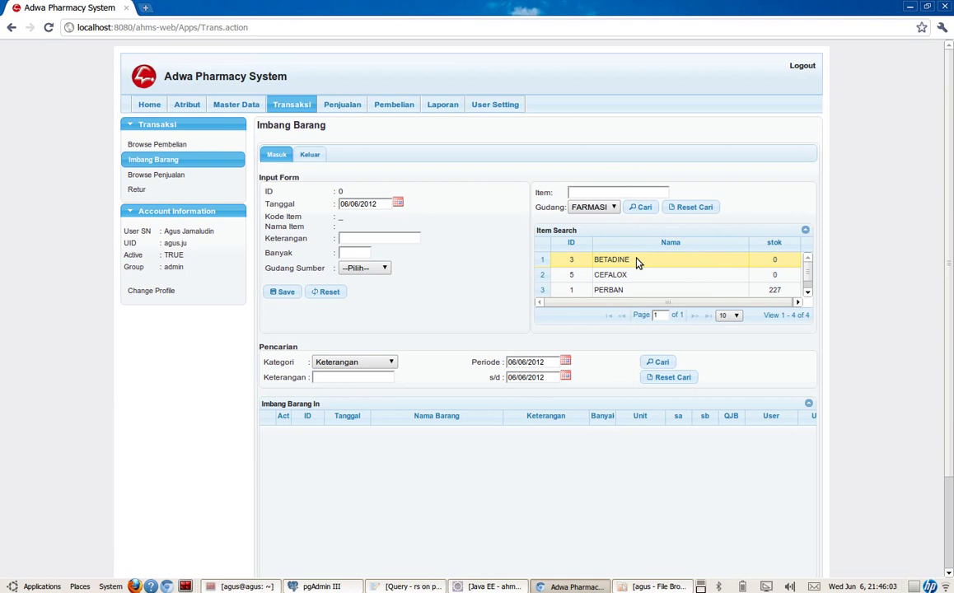
double_click(637, 262)
left_click_drag(629, 259, 342, 221)
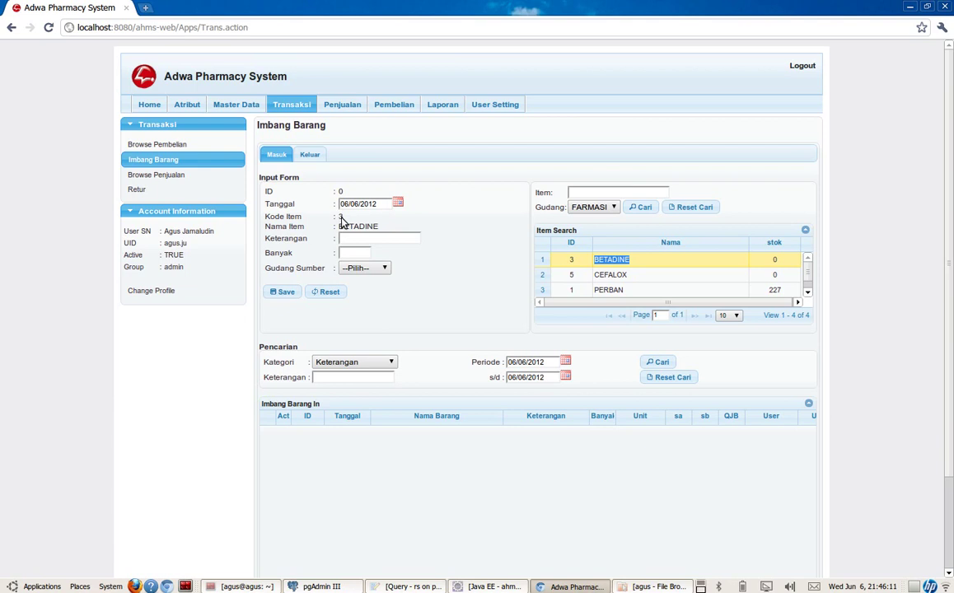
Save the incoming BETADINE entry with Keterangan "tes masuk", Banyak 1 and Gudang Sumber FARMASI, and check its record and stock.
left_click(383, 240)
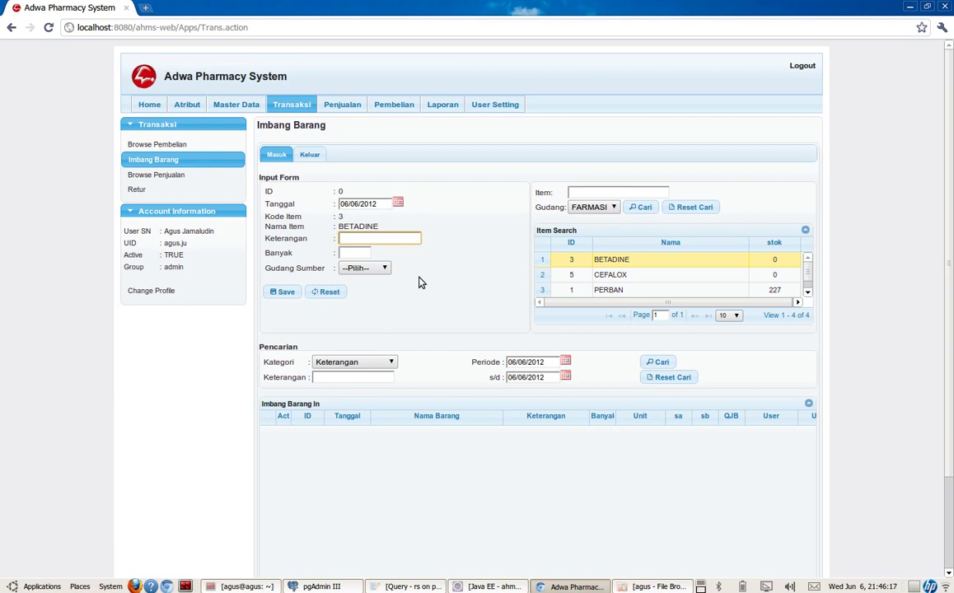
type("tes masuk")
left_click(350, 254)
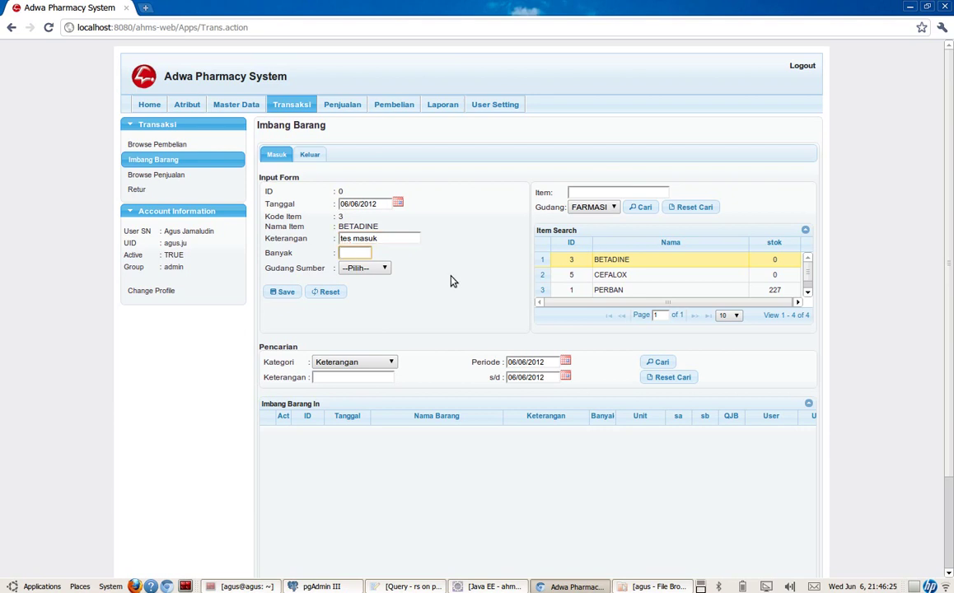
type("1")
left_click(379, 269)
left_click(376, 292)
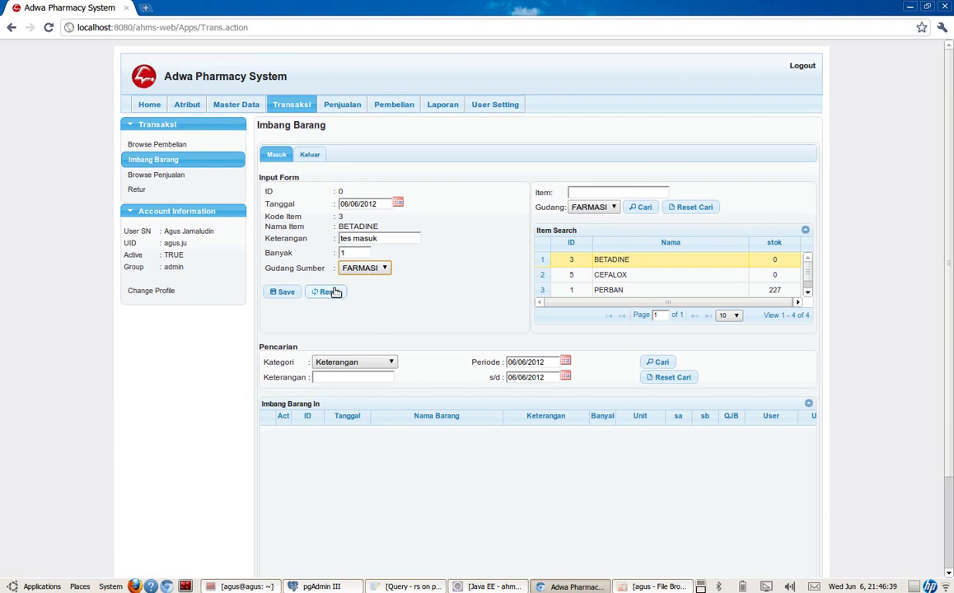
left_click(286, 293)
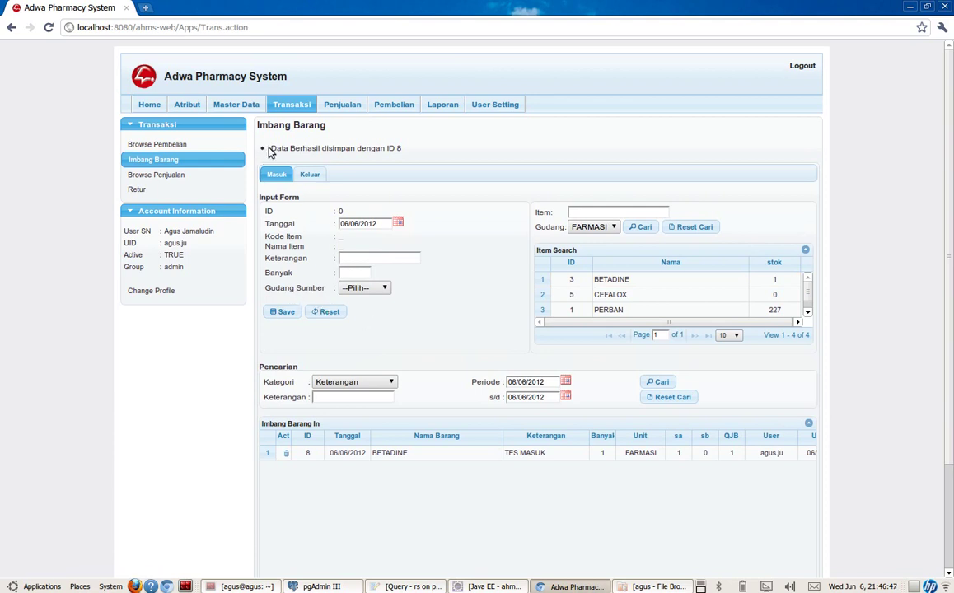
left_click_drag(268, 150, 414, 146)
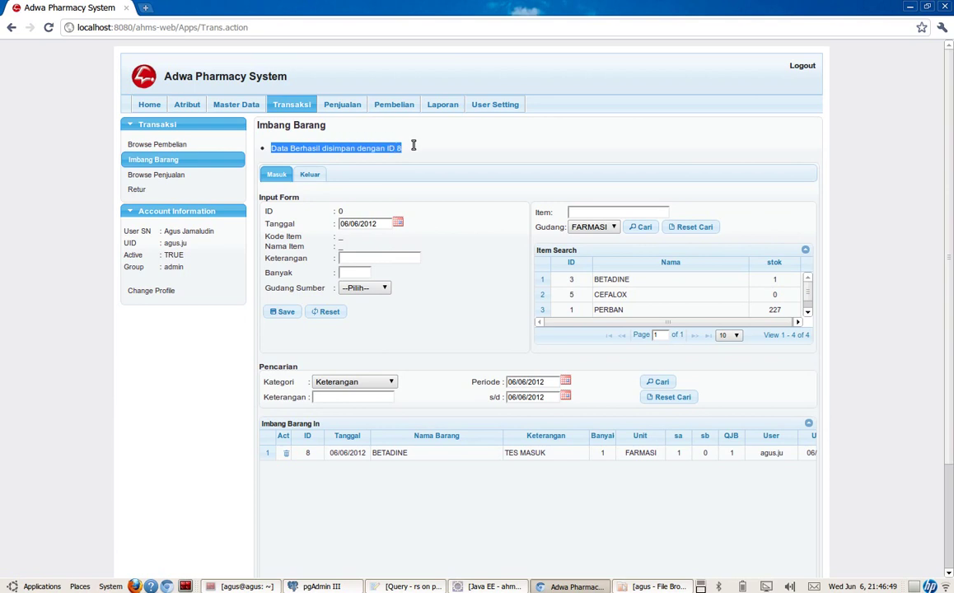
left_click(414, 146)
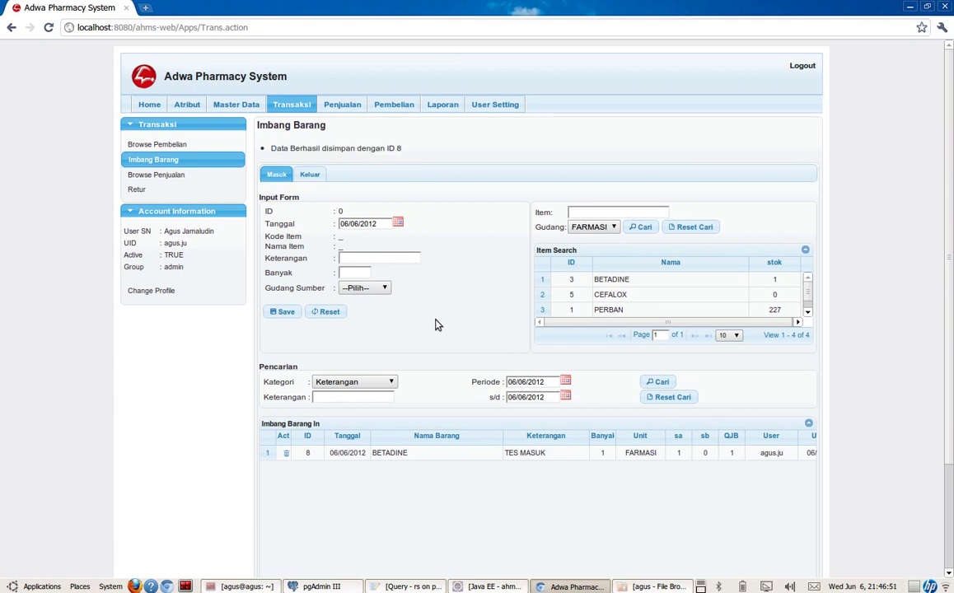
left_click(419, 456)
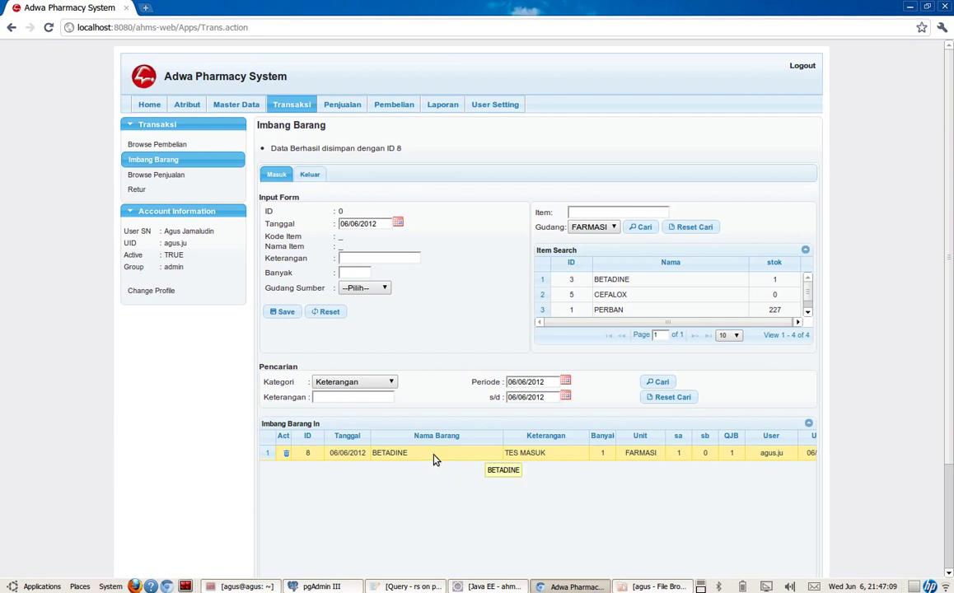
left_click(767, 282)
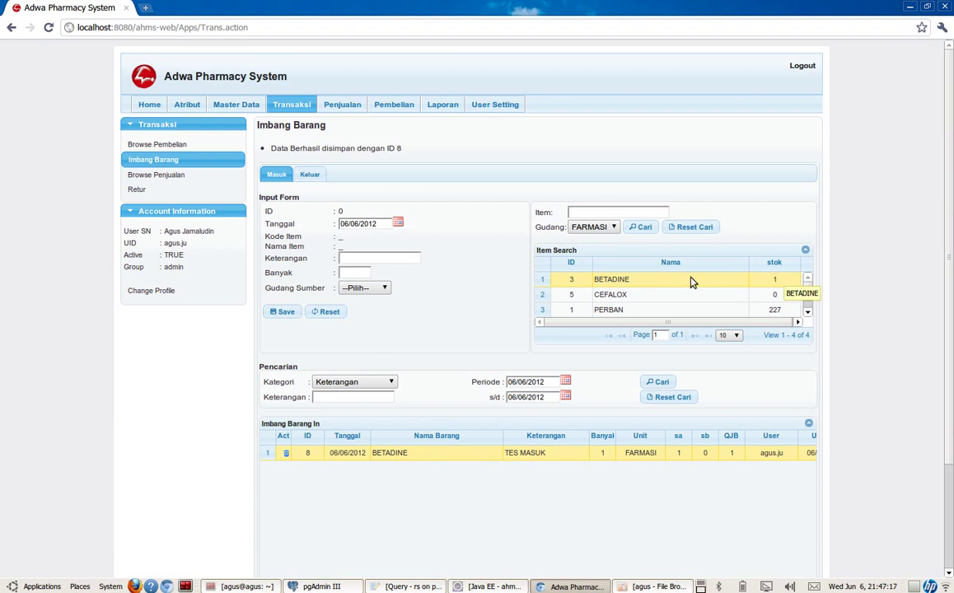
Open the saved BETADINE record for editing, set Banyak to 2 and save it.
double_click(417, 458)
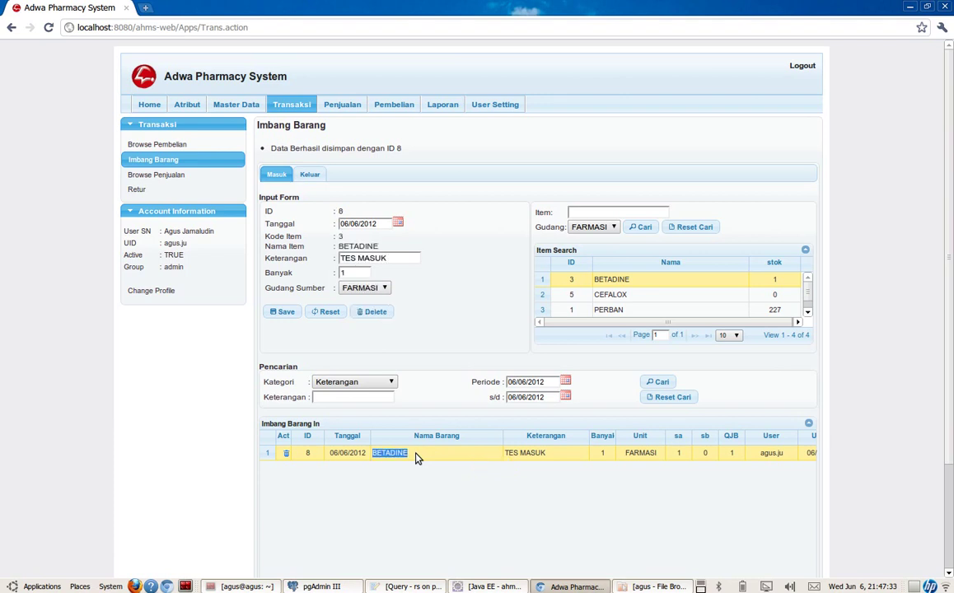
left_click(418, 458)
left_click(397, 258)
left_click(365, 272)
key("BackSpace")
type("2")
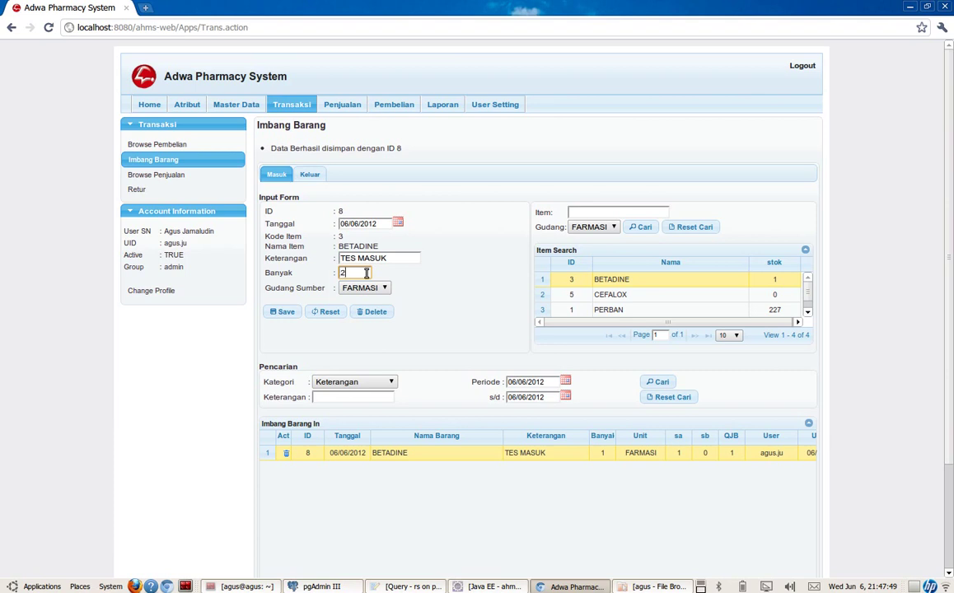
left_click(286, 313)
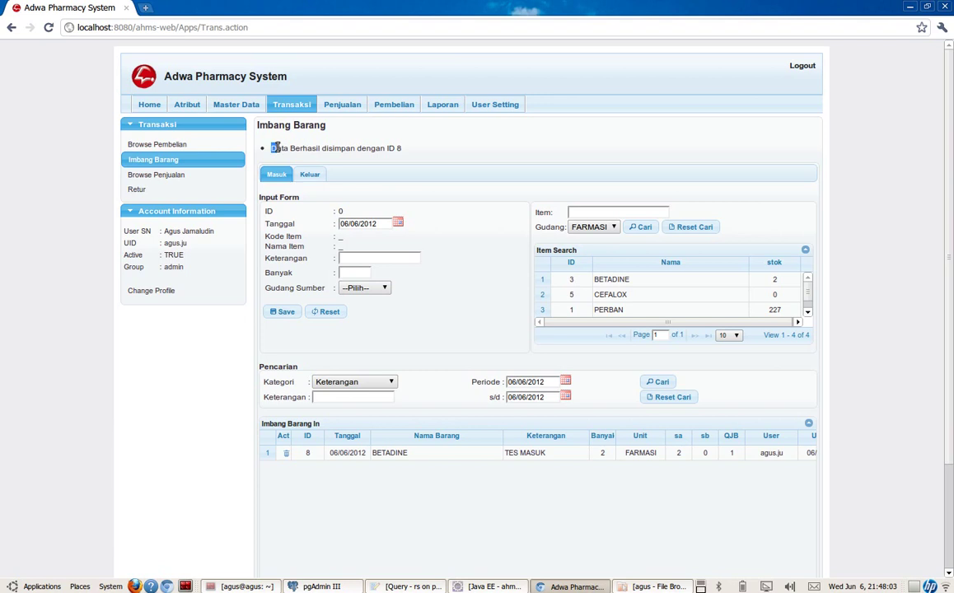
left_click_drag(251, 148, 420, 145)
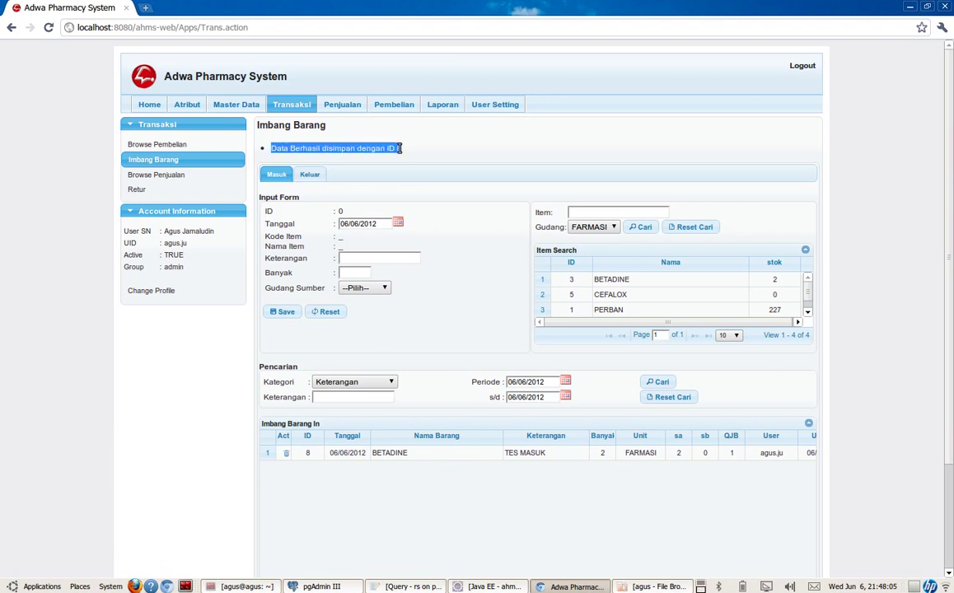
left_click(400, 148)
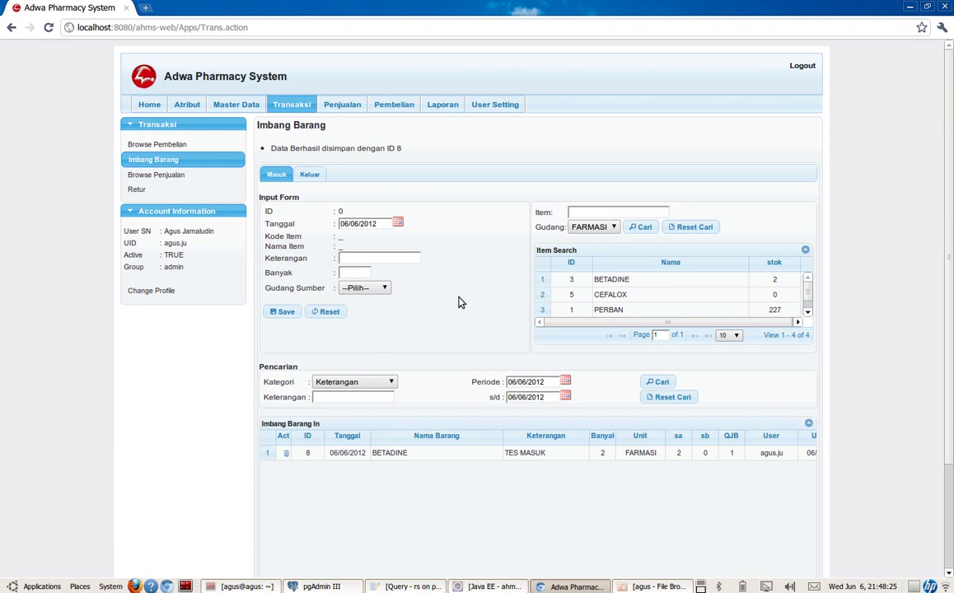
double_click(444, 458)
left_click(440, 486)
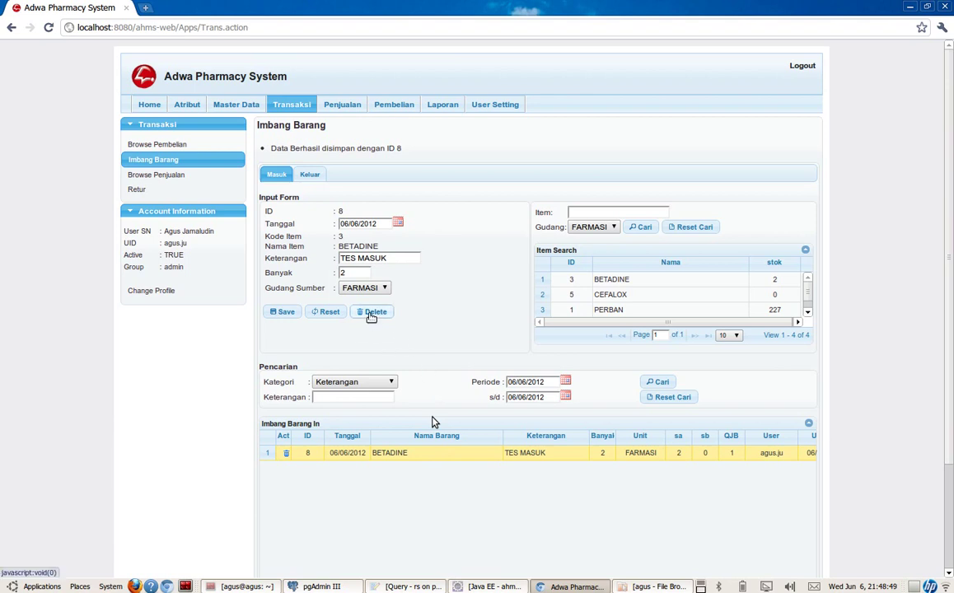
left_click(286, 454)
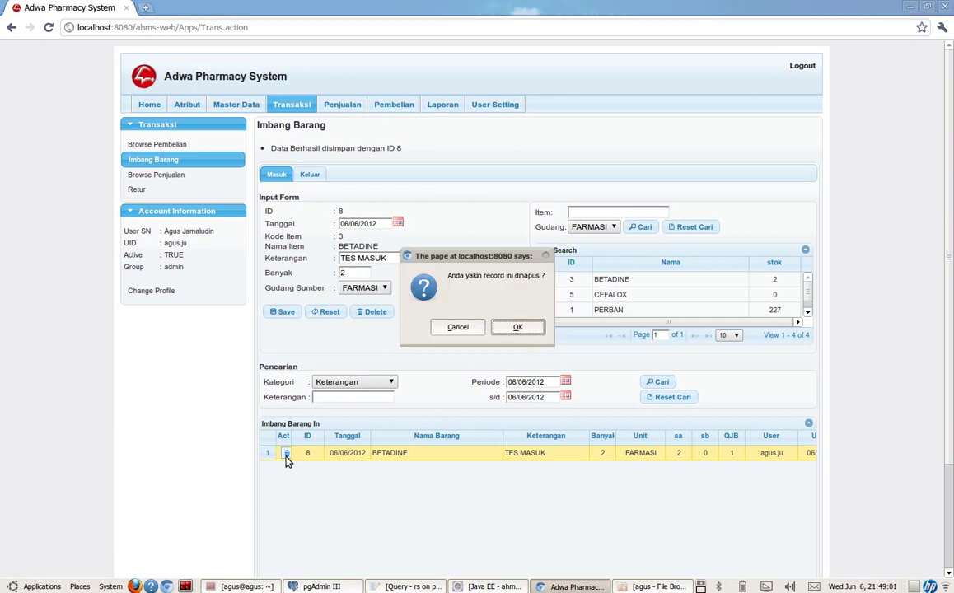
left_click_drag(490, 256, 498, 289)
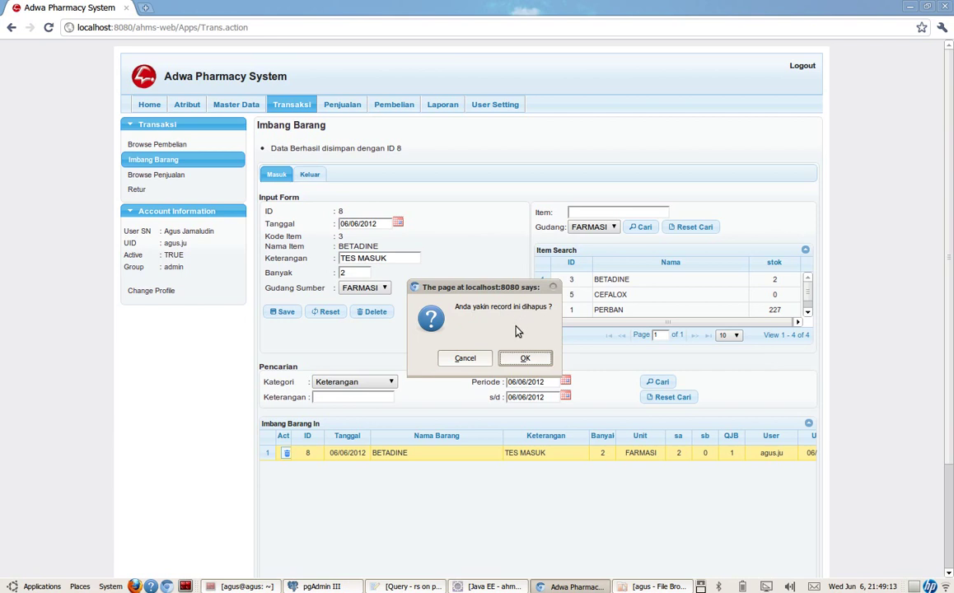
left_click(466, 359)
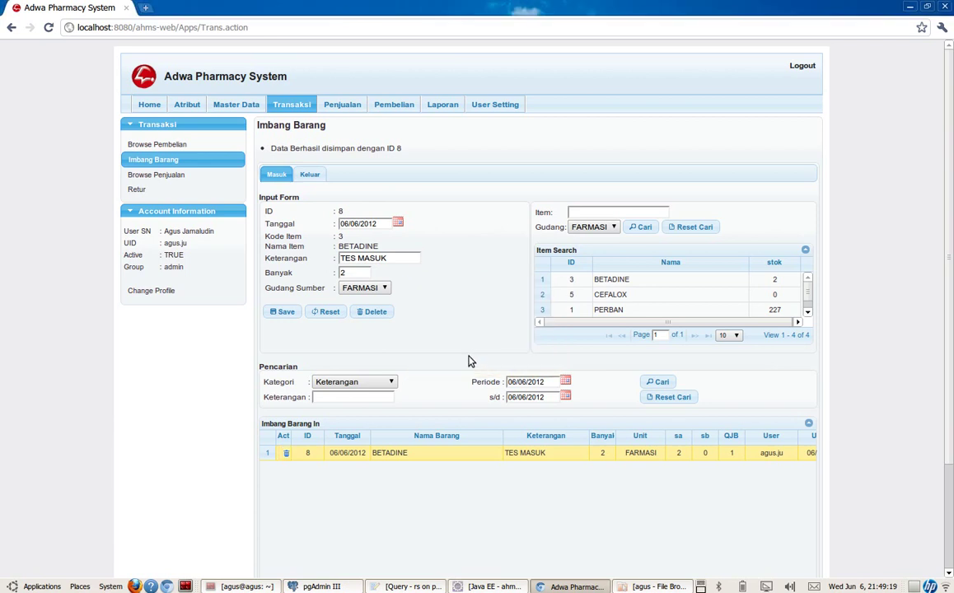
Delete the BETADINE record from the Imbang Barang In list and check the item's stock.
left_click(287, 455)
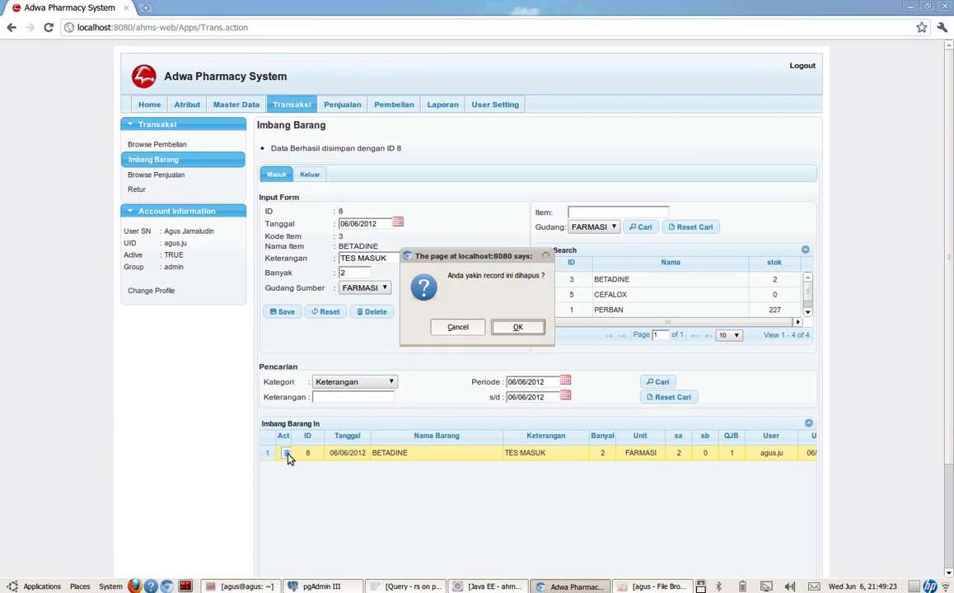
left_click(509, 333)
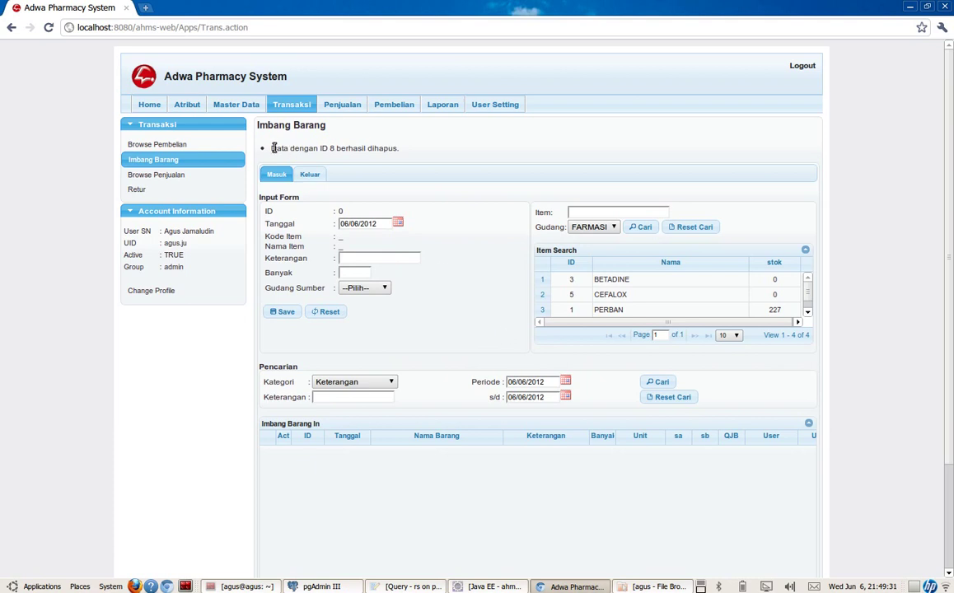
left_click_drag(272, 148, 403, 148)
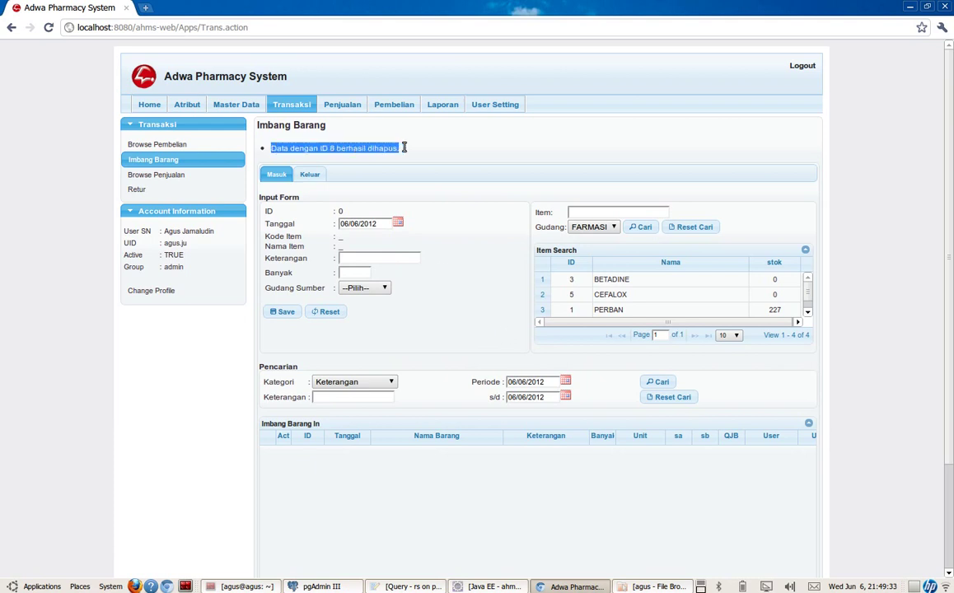
left_click(404, 147)
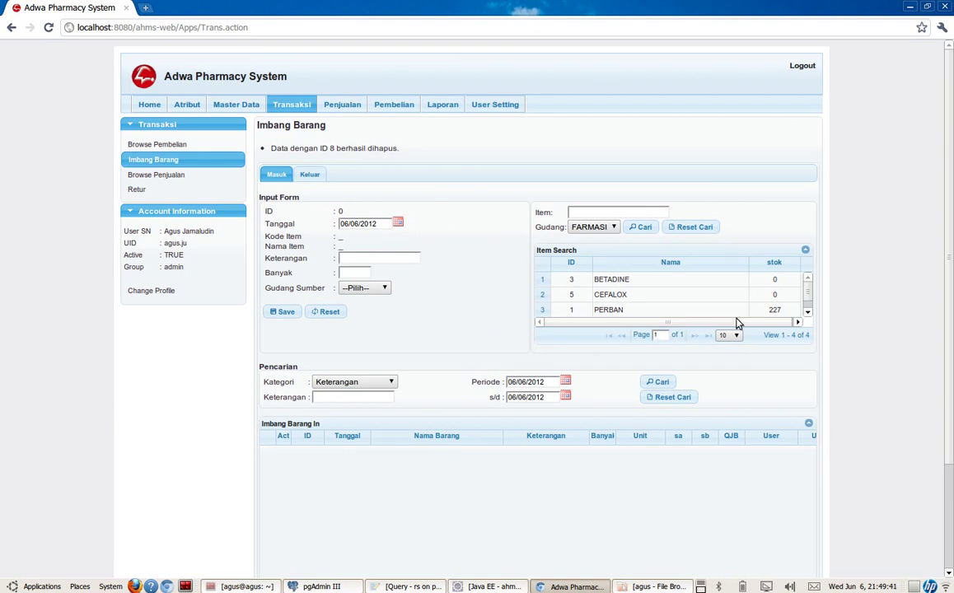
left_click(779, 284)
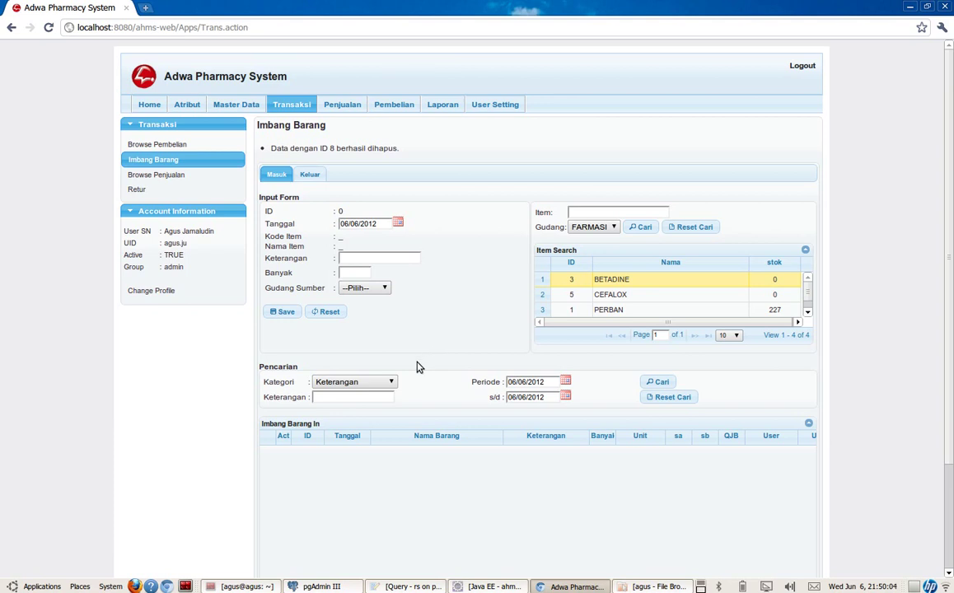
left_click(392, 383)
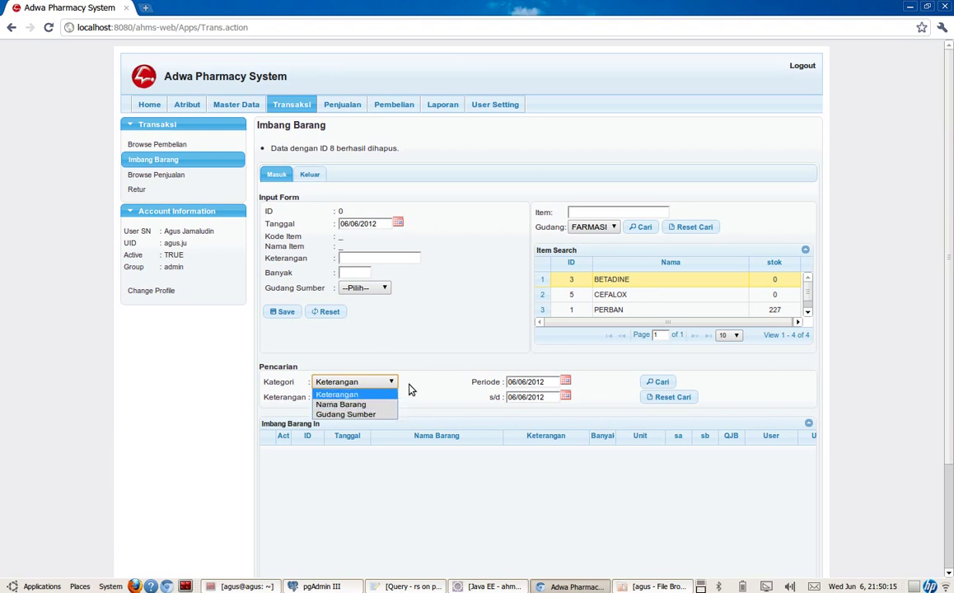
left_click(412, 394)
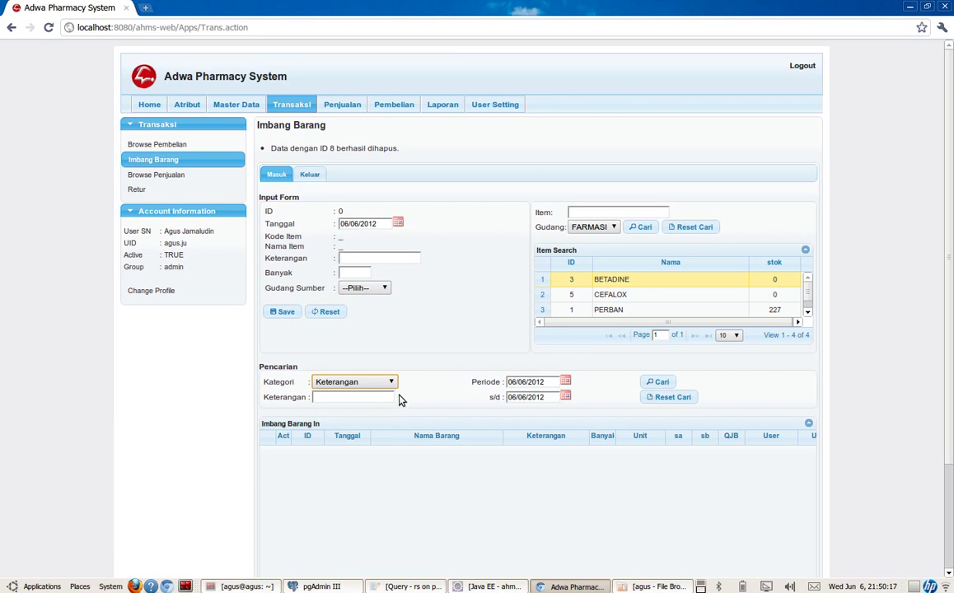
left_click(382, 397)
left_click(343, 384)
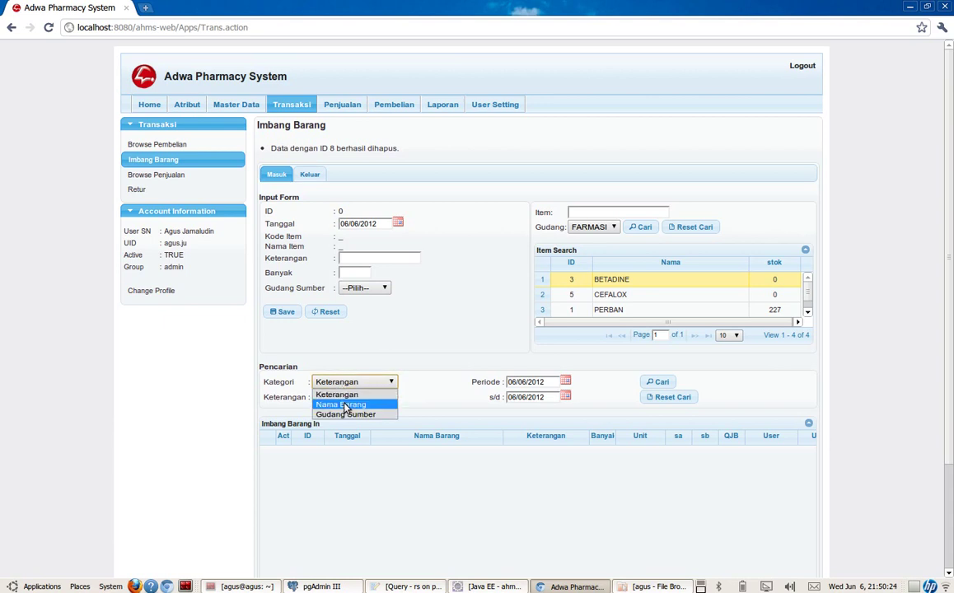
left_click(437, 380)
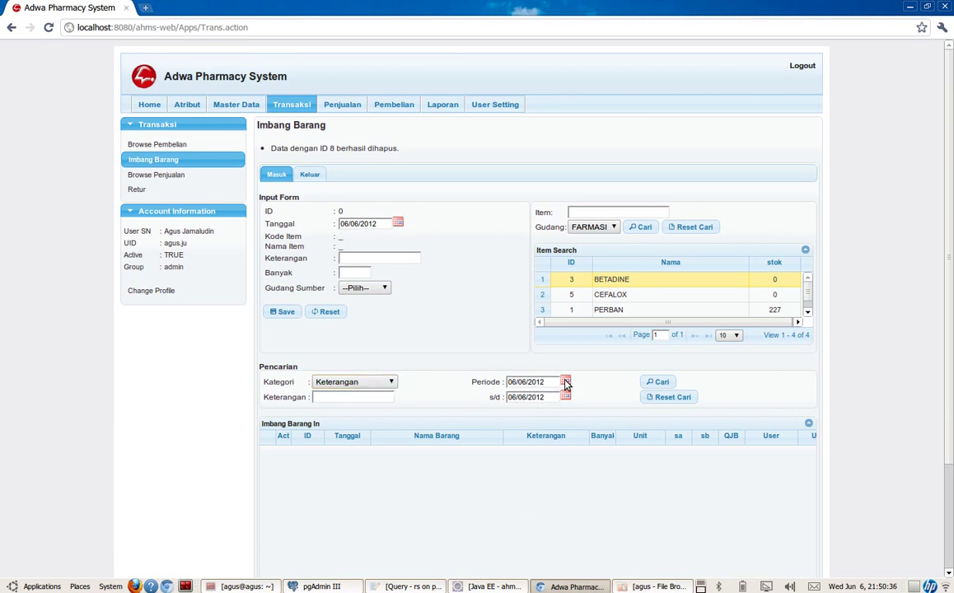
Search the incoming goods records with the period starting on 01/01/2012.
left_click(565, 396)
left_click(559, 400)
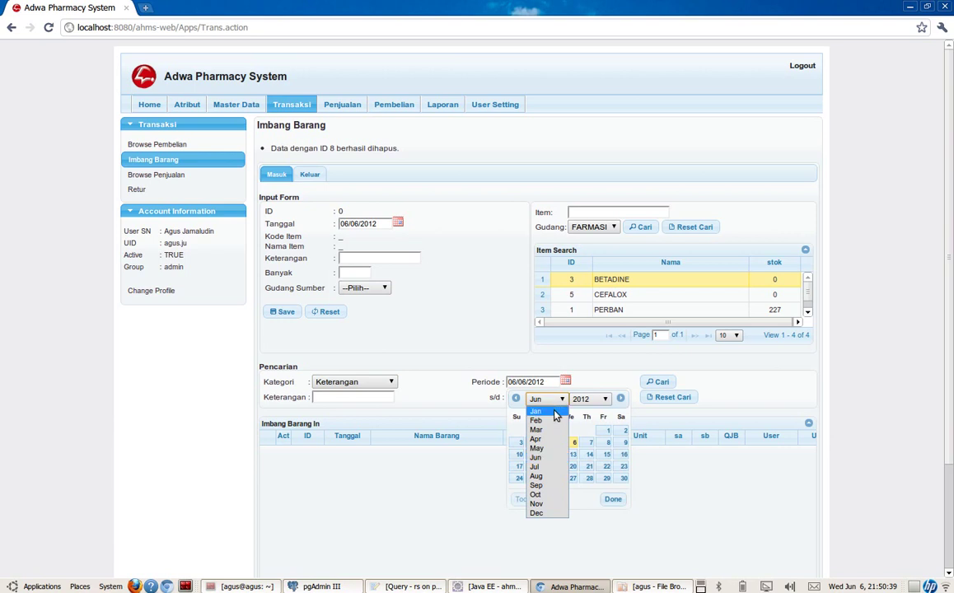
left_click(554, 412)
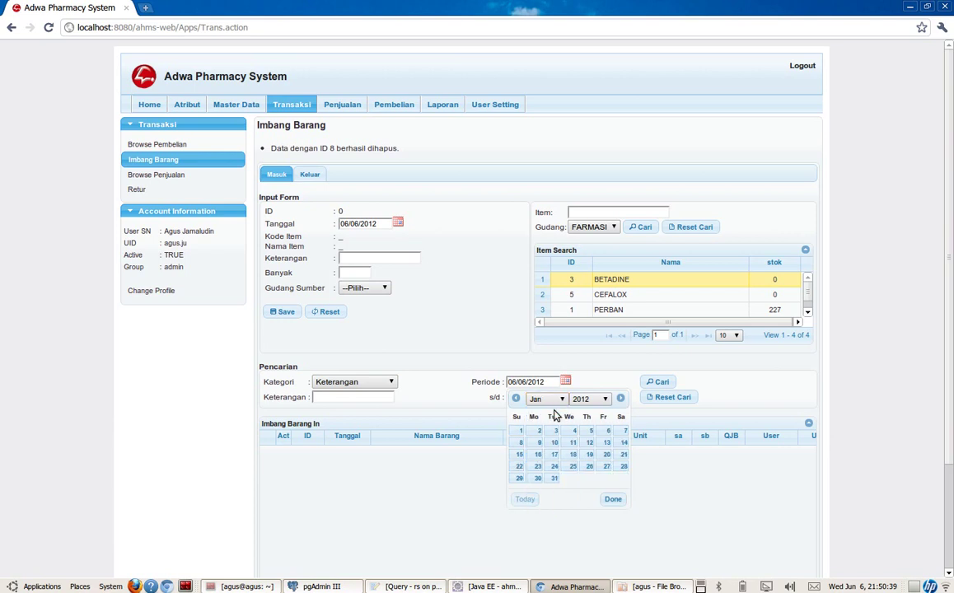
left_click(520, 433)
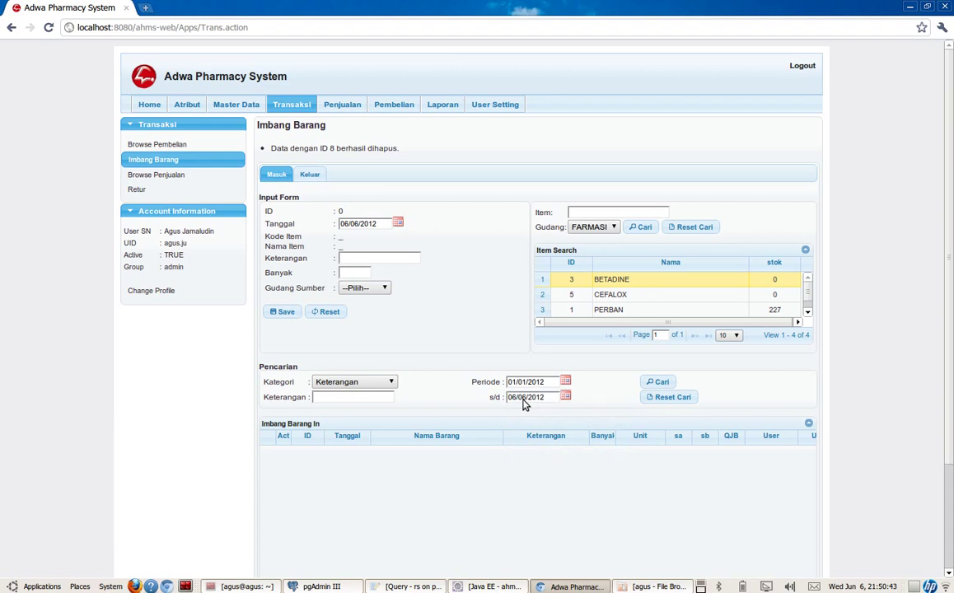
left_click(658, 382)
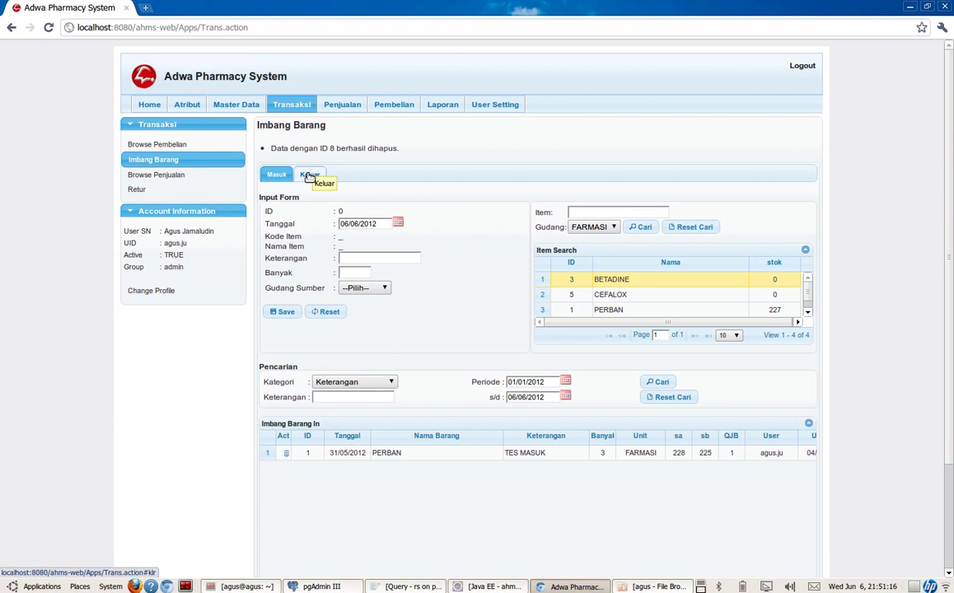
Reset the incoming goods form and switch to the outgoing goods (Keluar) form.
left_click(321, 311)
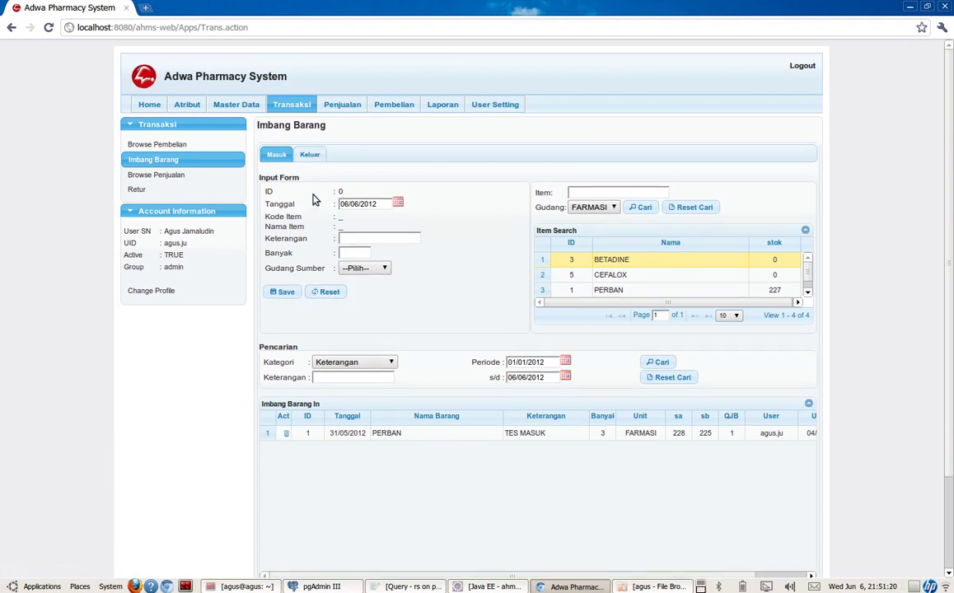
left_click(311, 157)
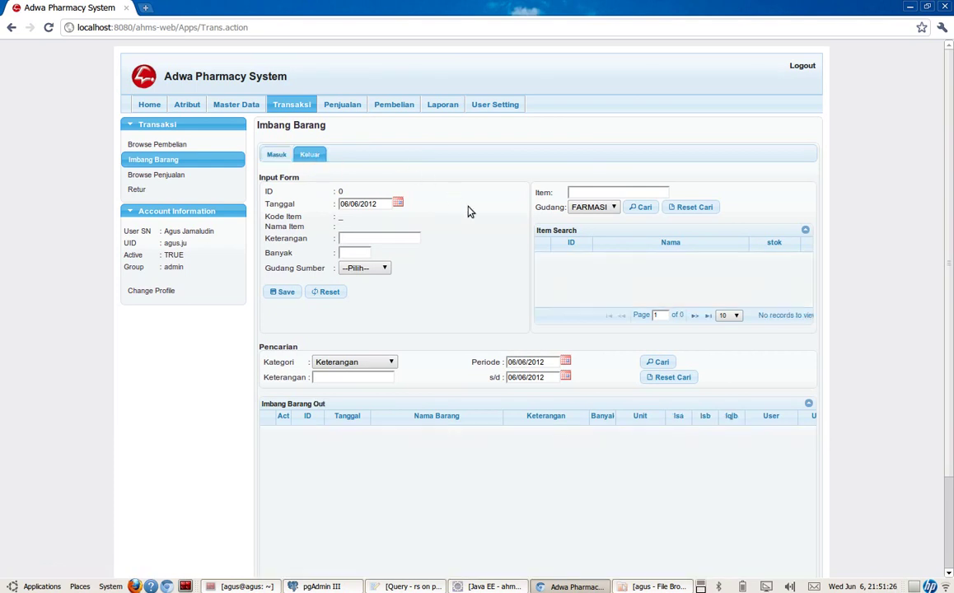
Search the items in the FARMASI warehouse and choose PERBAN for the outgoing goods form.
left_click(643, 208)
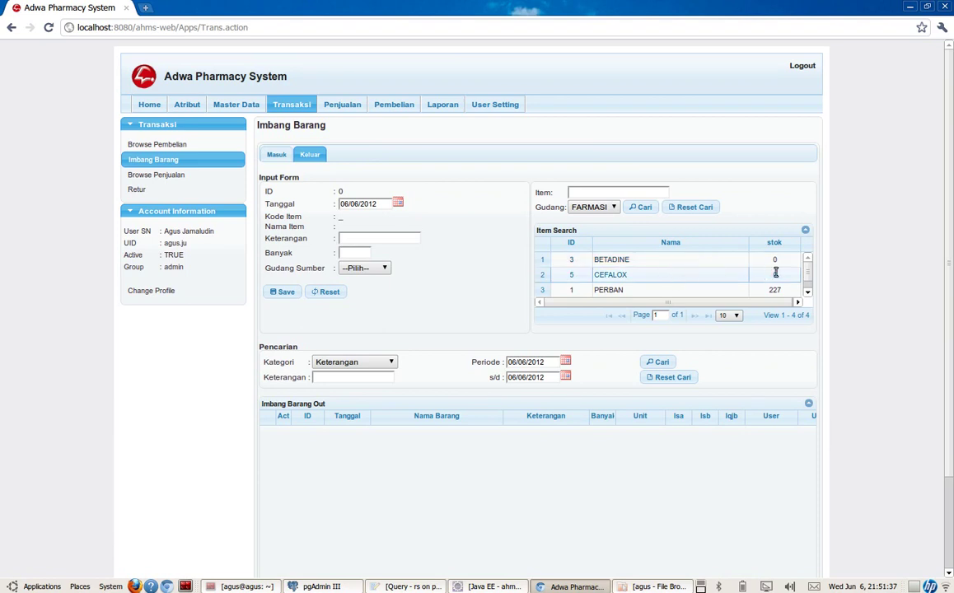
left_click(810, 294)
left_click(702, 278)
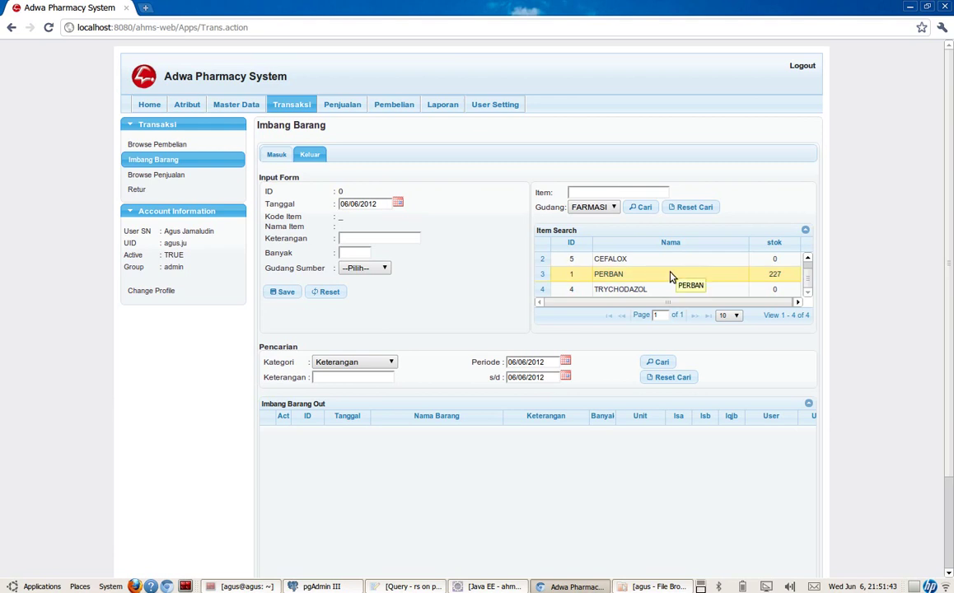
double_click(672, 277)
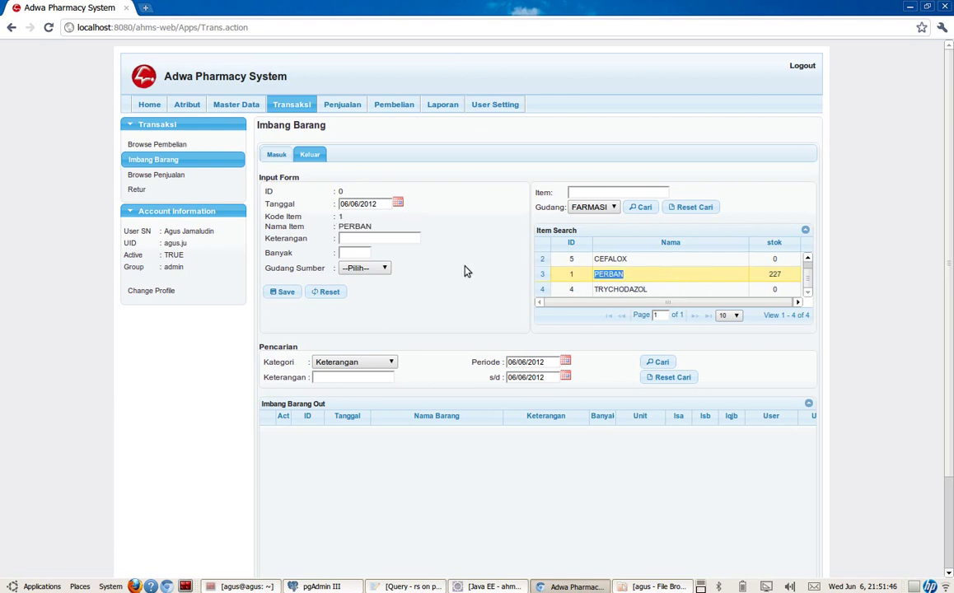
Fill in Keterangan "tes keluar", Banyak 7 and Gudang Sumber FARMASI for PERBAN, and save the outgoing record.
left_click(389, 239)
type("tes p")
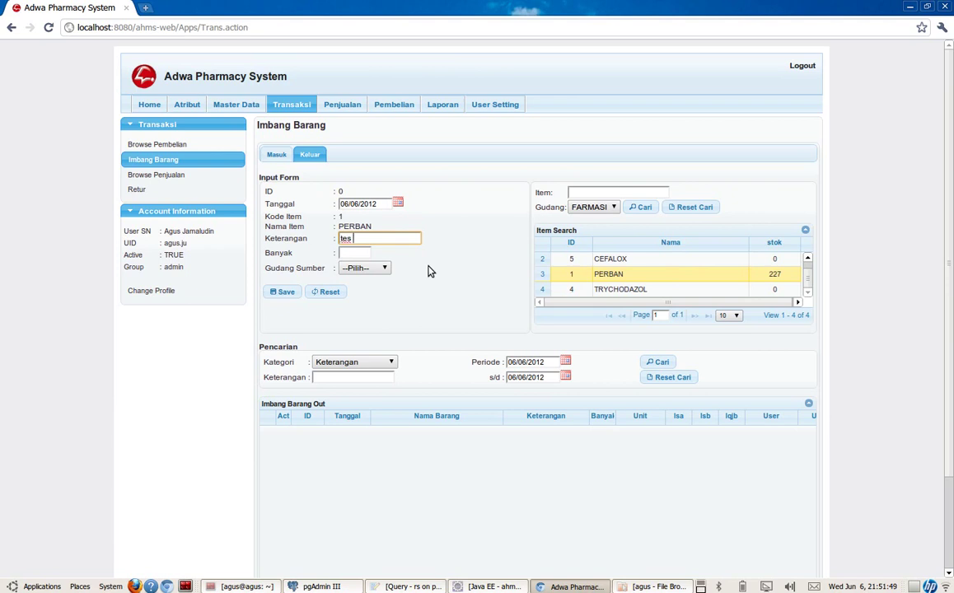
key("BackSpace")
type("keluar")
key("Tab")
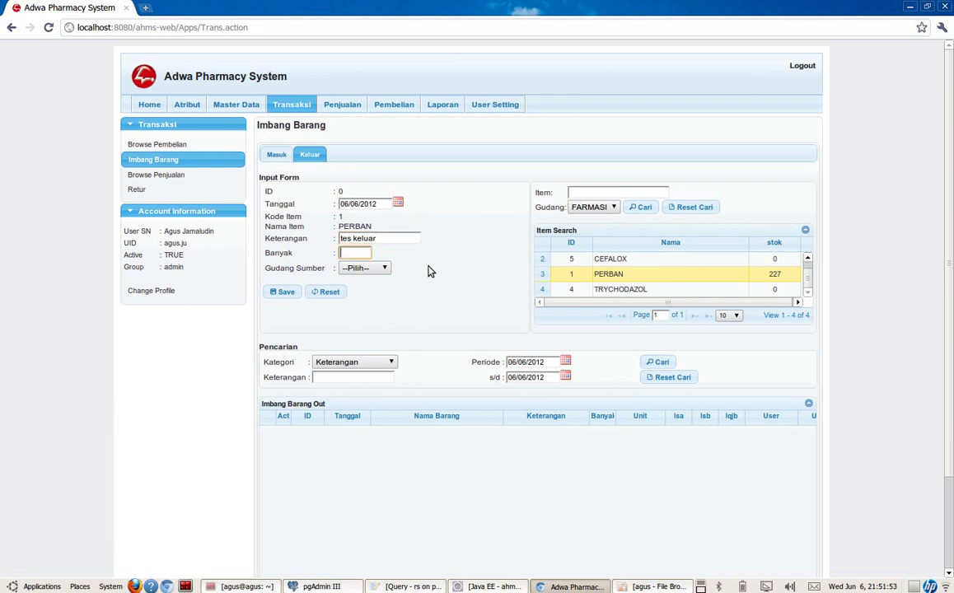
type("7")
left_click(378, 269)
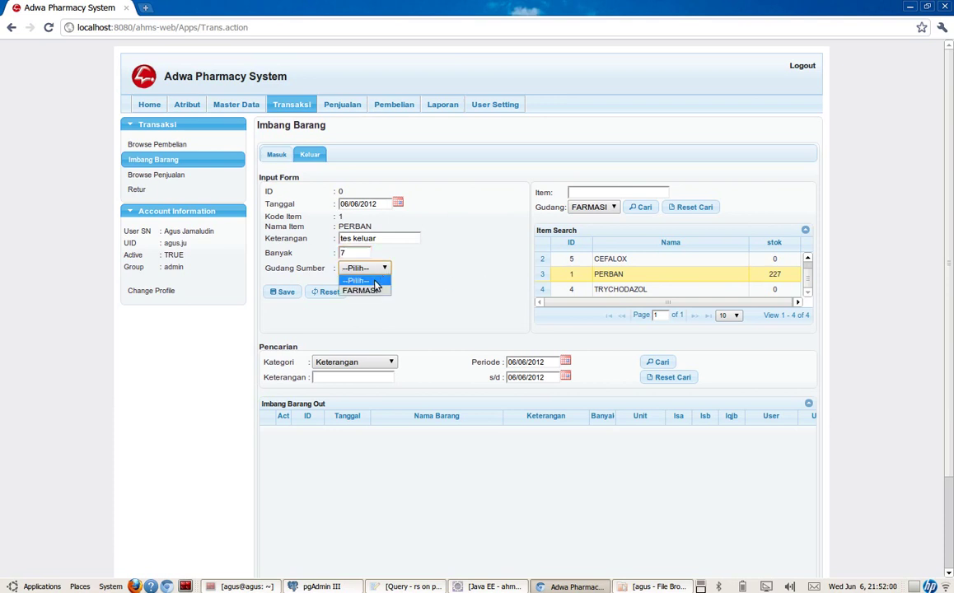
left_click(373, 292)
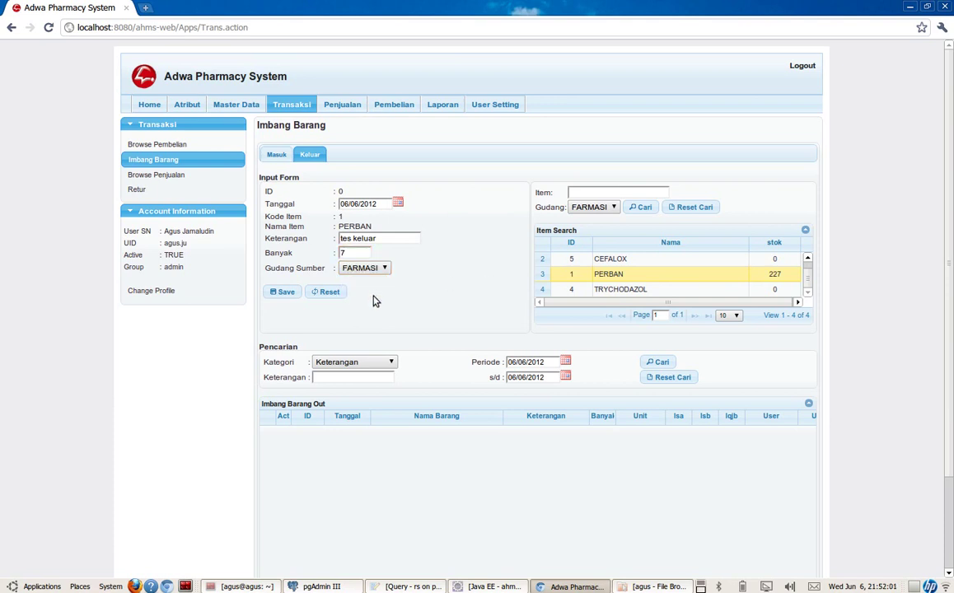
left_click(291, 295)
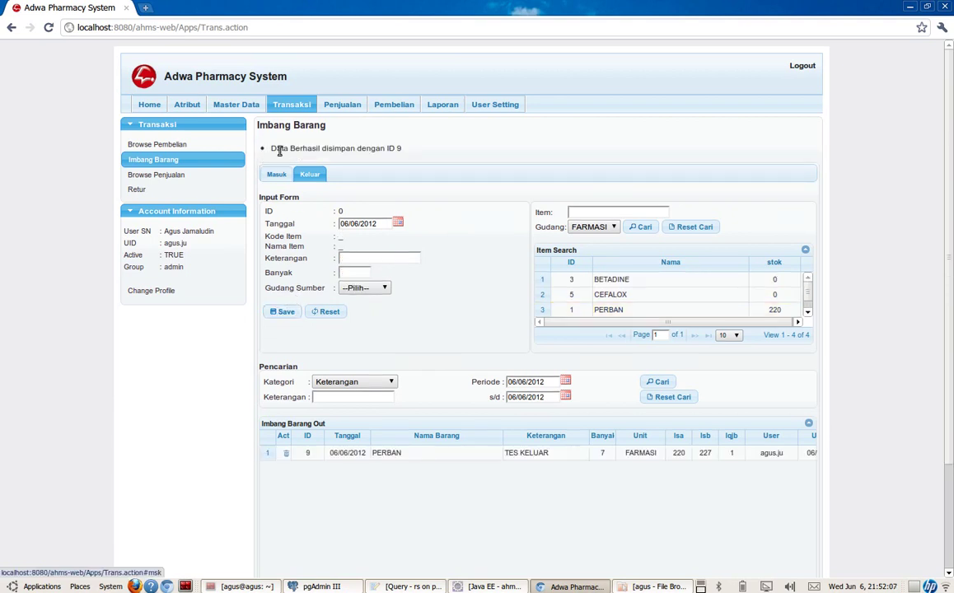
Check the save message, the new Imbang Barang Out record and PERBAN's stock, and reset the form.
left_click_drag(272, 151, 412, 153)
left_click(411, 155)
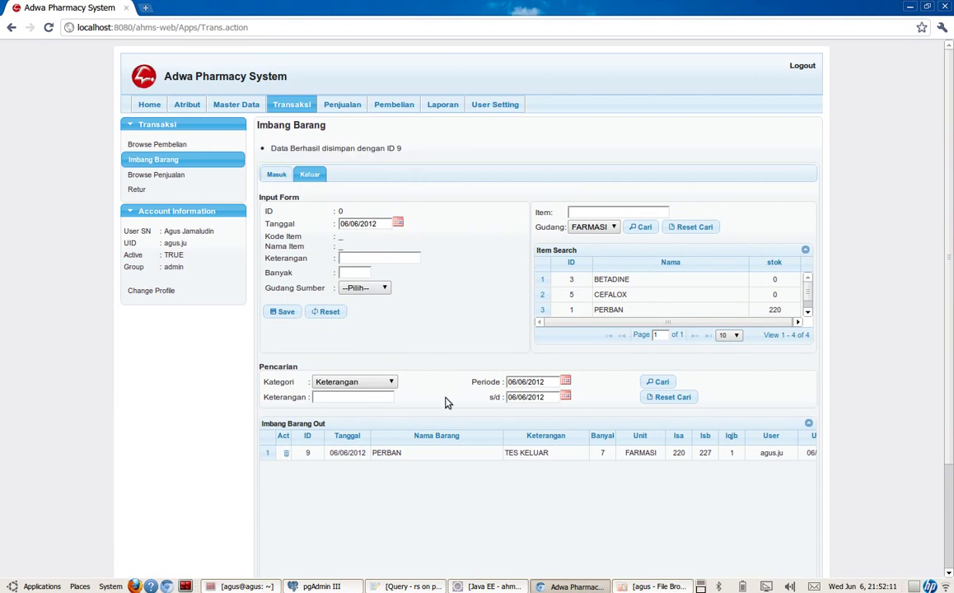
left_click(441, 457)
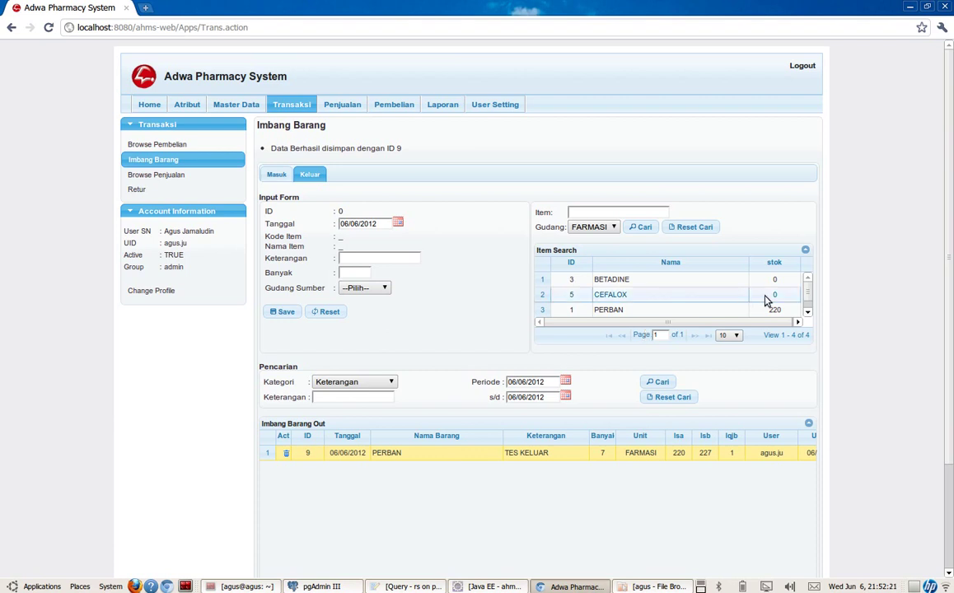
left_click(808, 313)
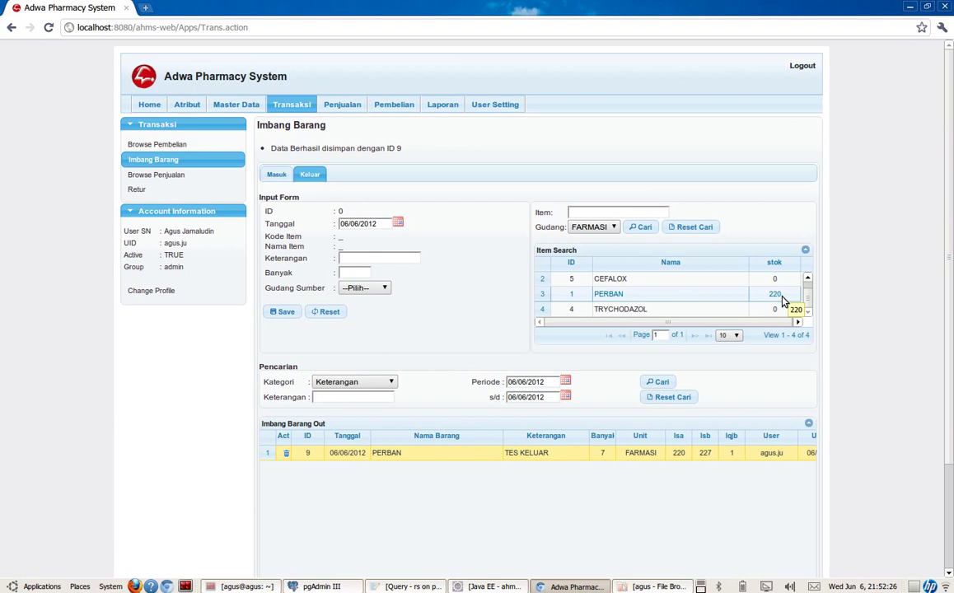
left_click(783, 299)
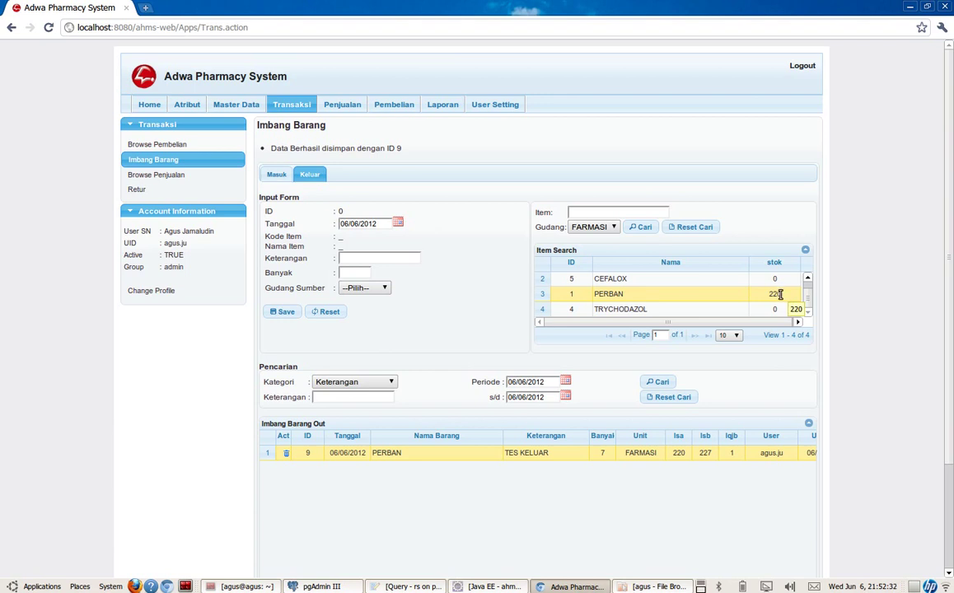
left_click(334, 311)
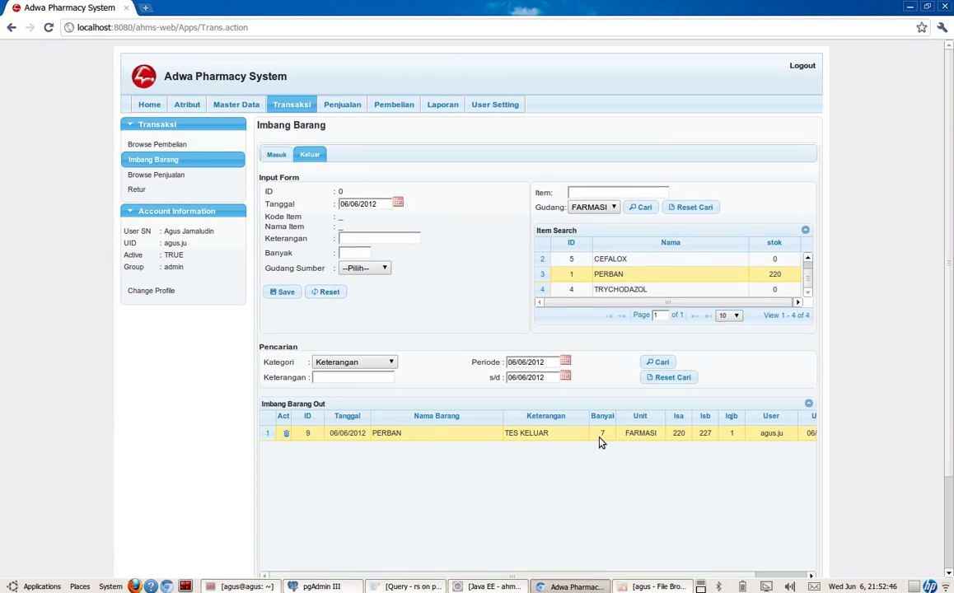
Open the saved PERBAN outgoing record for editing, set Banyak to 5 and save it.
left_click(339, 433)
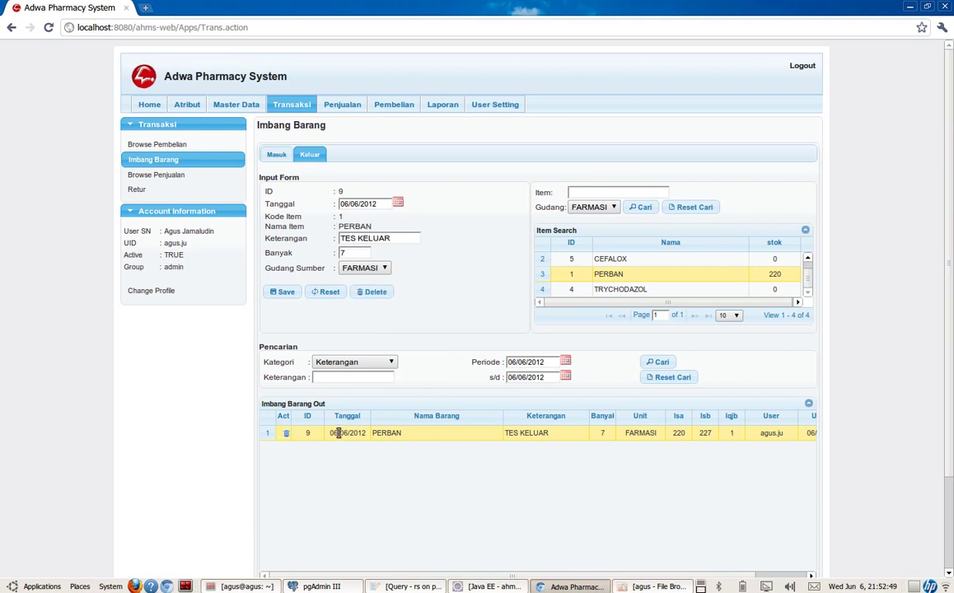
left_click(369, 253)
key("BackSpace")
type("5")
left_click(285, 293)
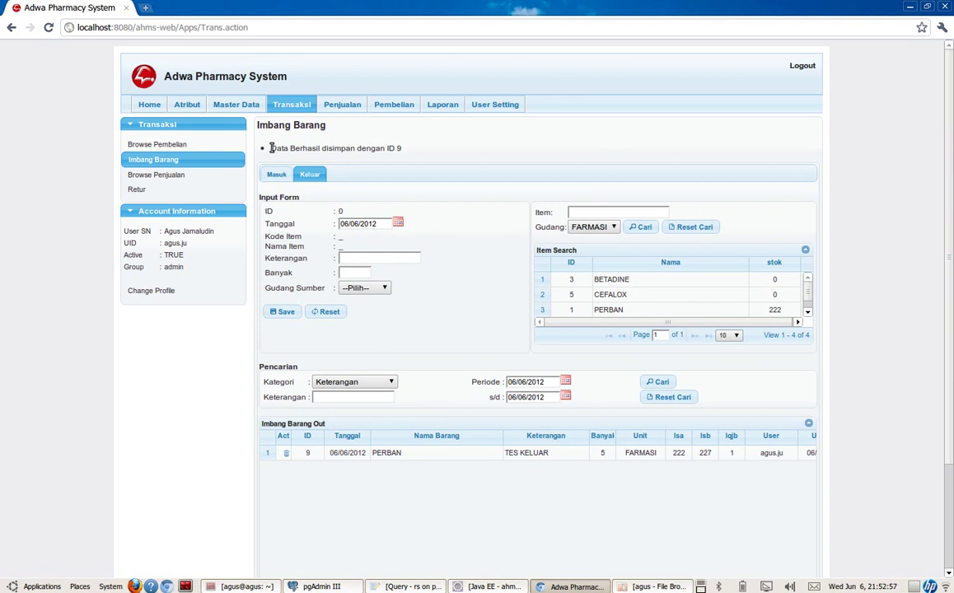
Review the edited PERBAN record and the item's updated stock, and clear the outgoing goods form.
left_click_drag(270, 149, 443, 151)
left_click(445, 151)
left_click(478, 454)
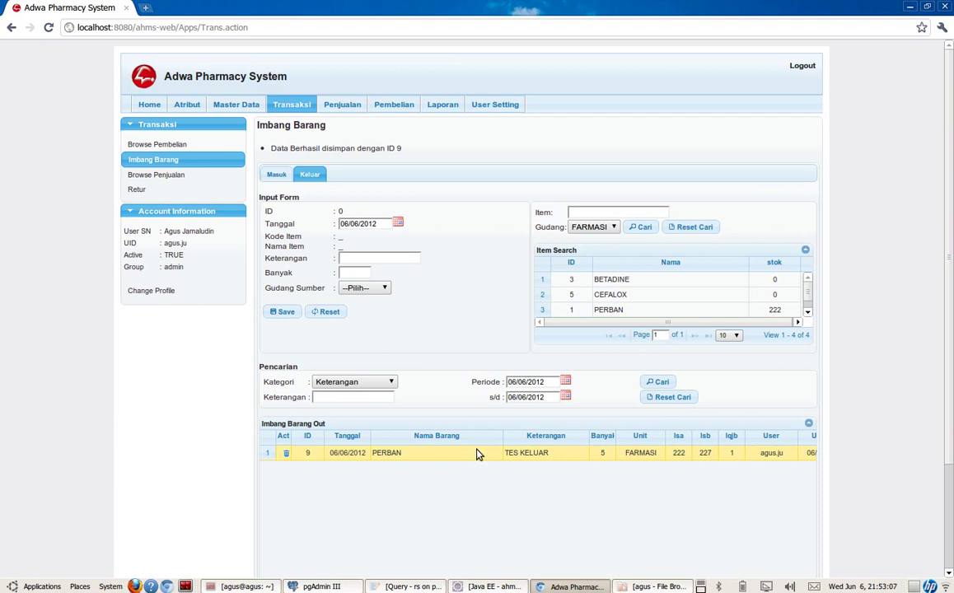
left_click(796, 323)
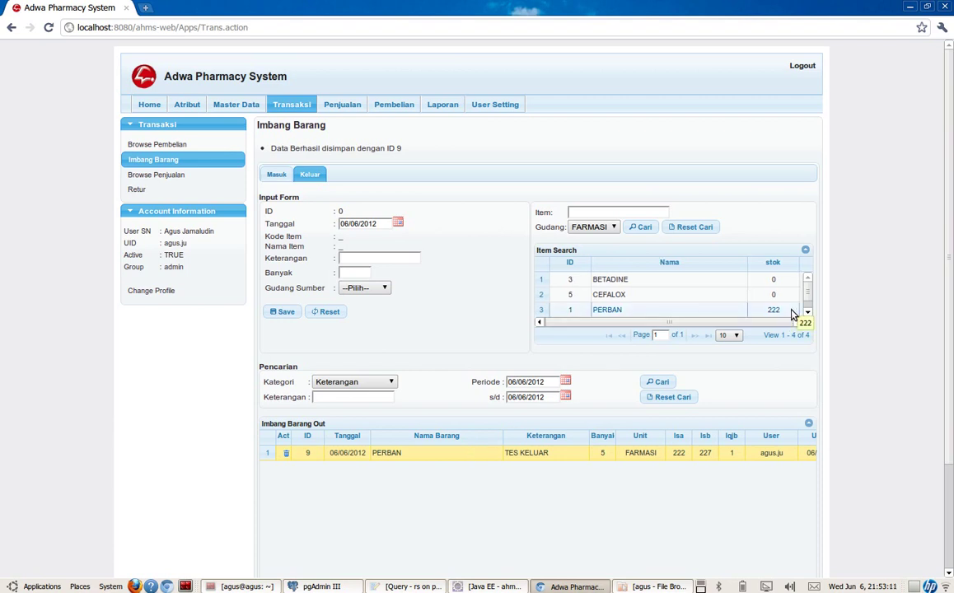
left_click(777, 311)
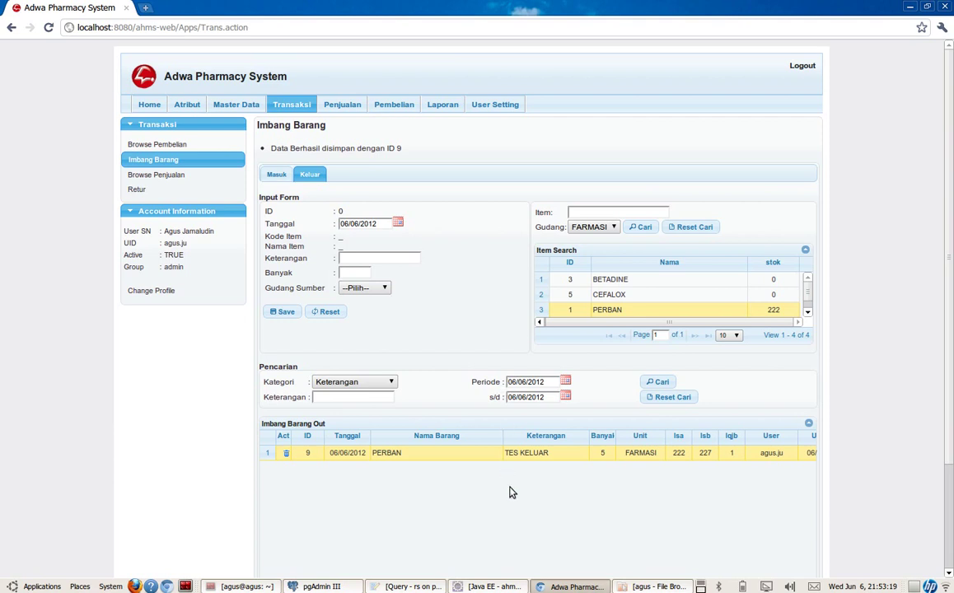
left_click(330, 313)
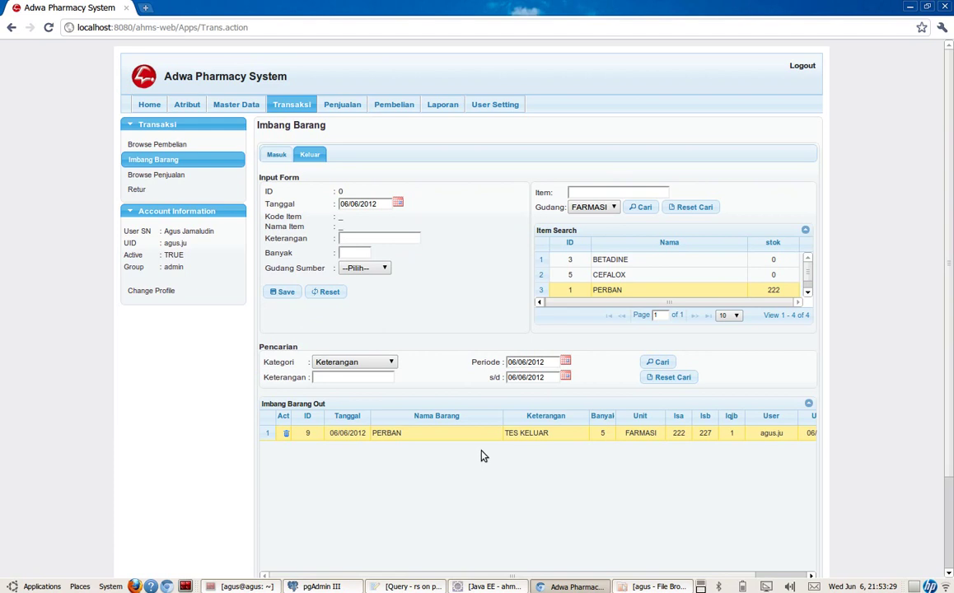
Load the PERBAN record from the Imbang Barang Out list into the input form.
double_click(440, 435)
left_click(436, 465)
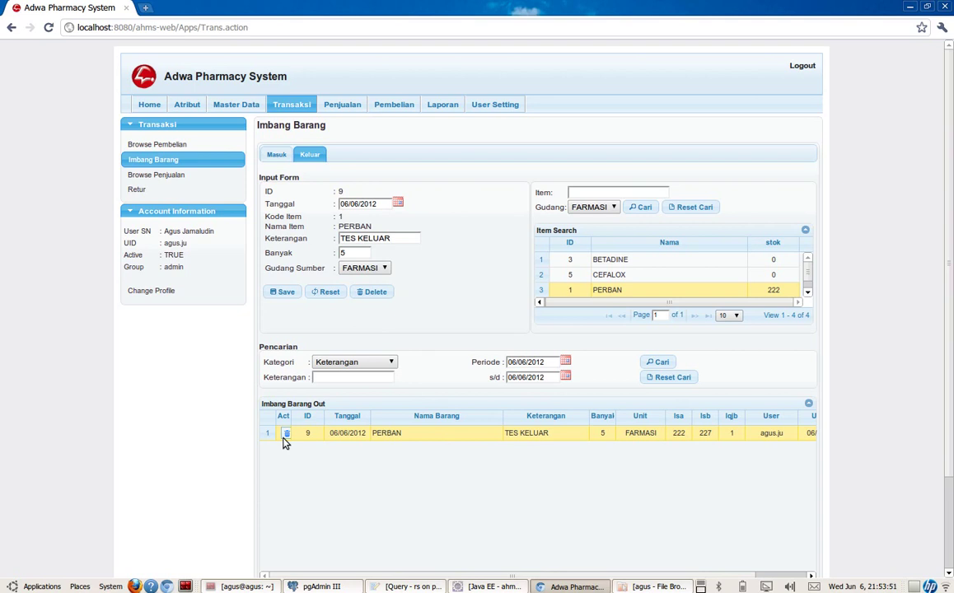
left_click(378, 294)
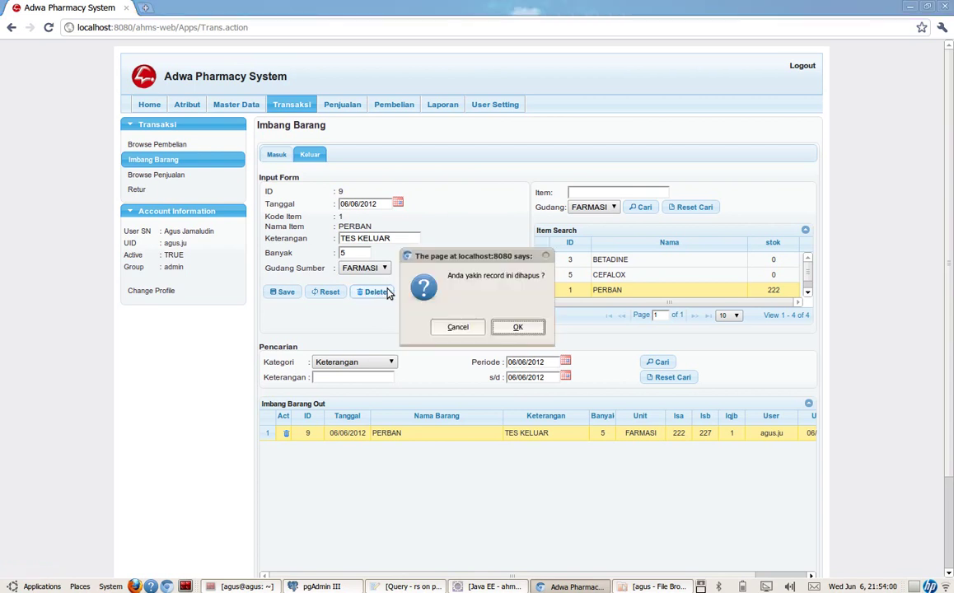
left_click_drag(480, 262, 486, 265)
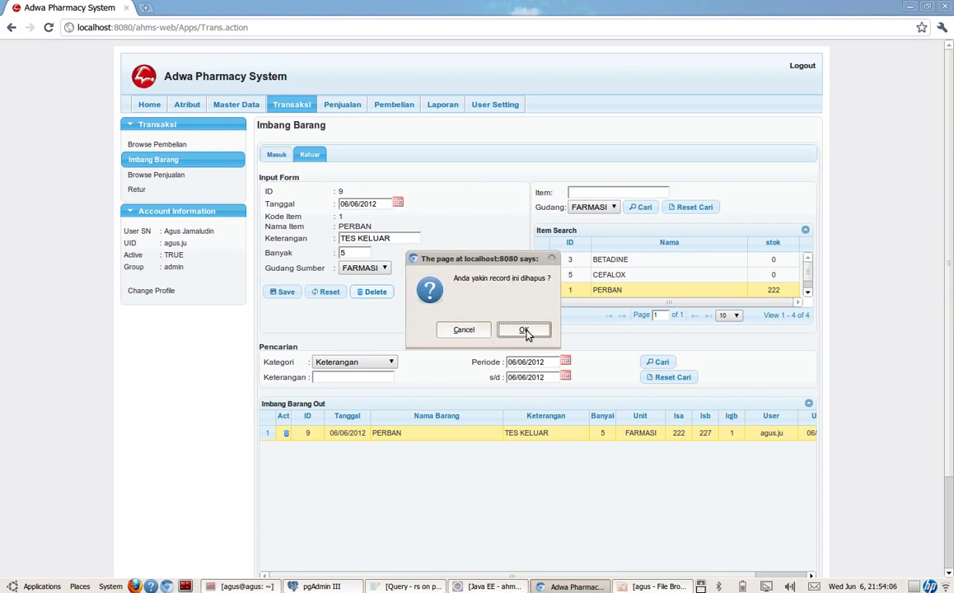
left_click(481, 335)
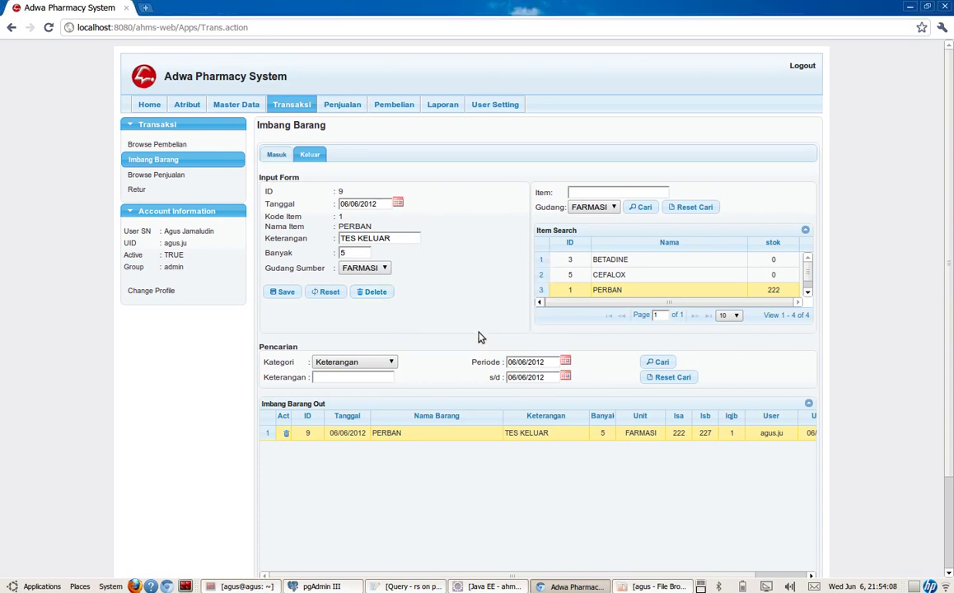
Delete the loaded PERBAN outgoing record, check the item's stock and reset the form.
left_click(372, 293)
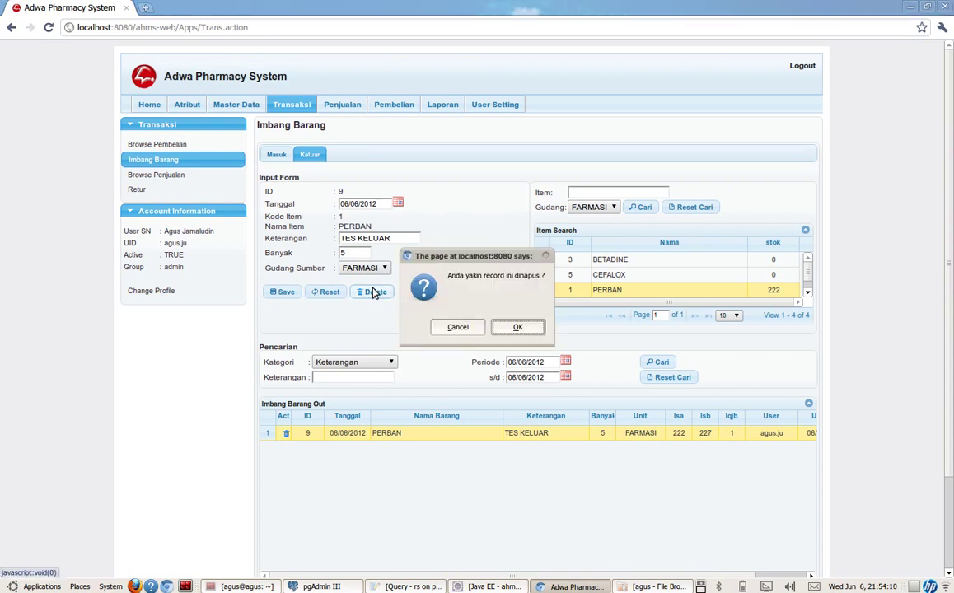
left_click(517, 329)
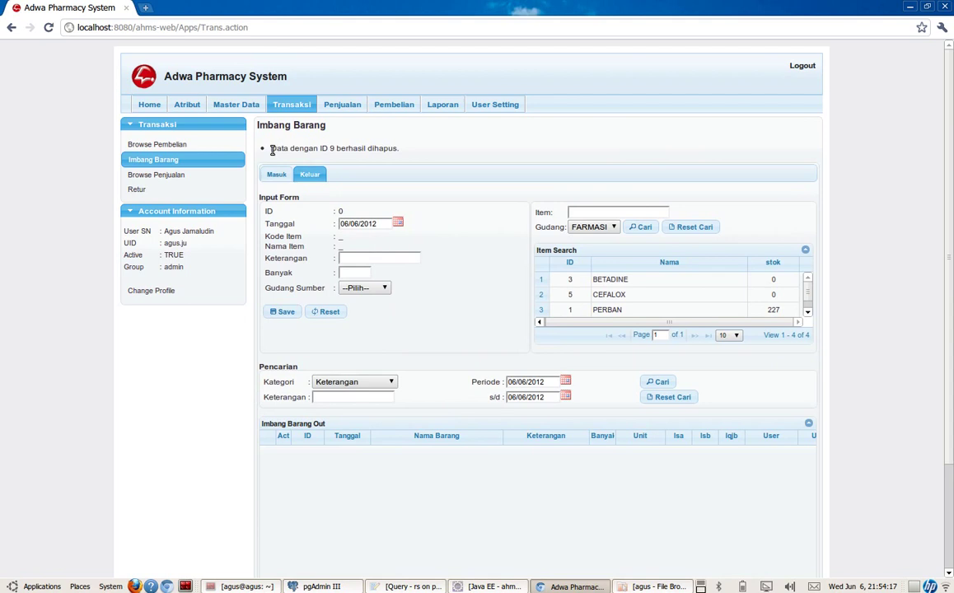
left_click_drag(272, 148, 408, 147)
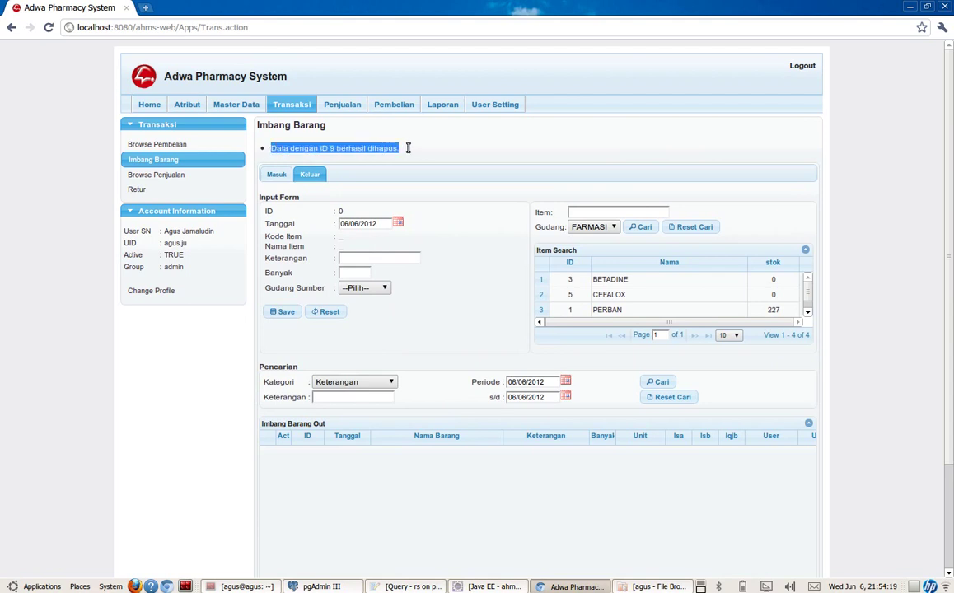
left_click(408, 147)
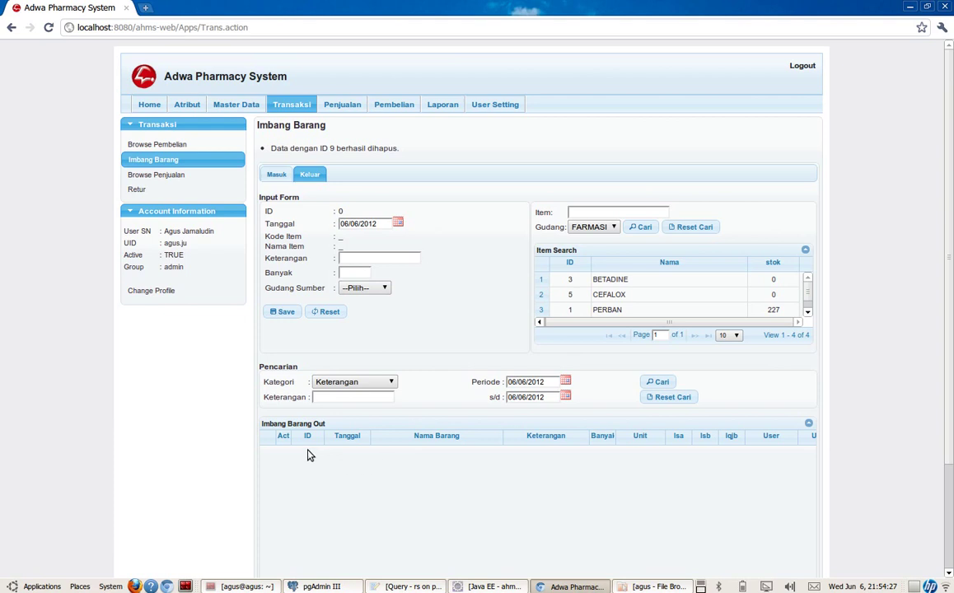
left_click(784, 312)
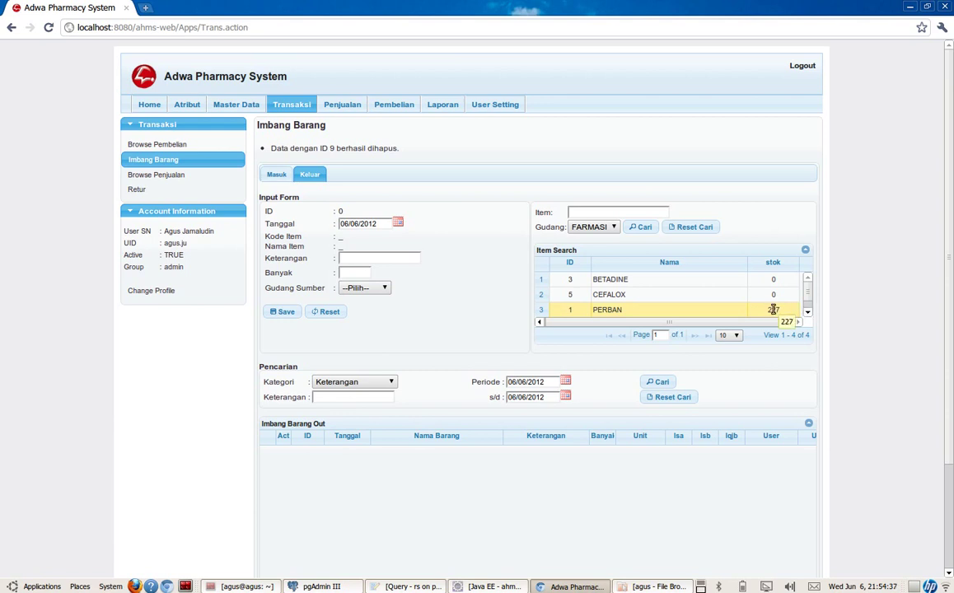
left_click(328, 311)
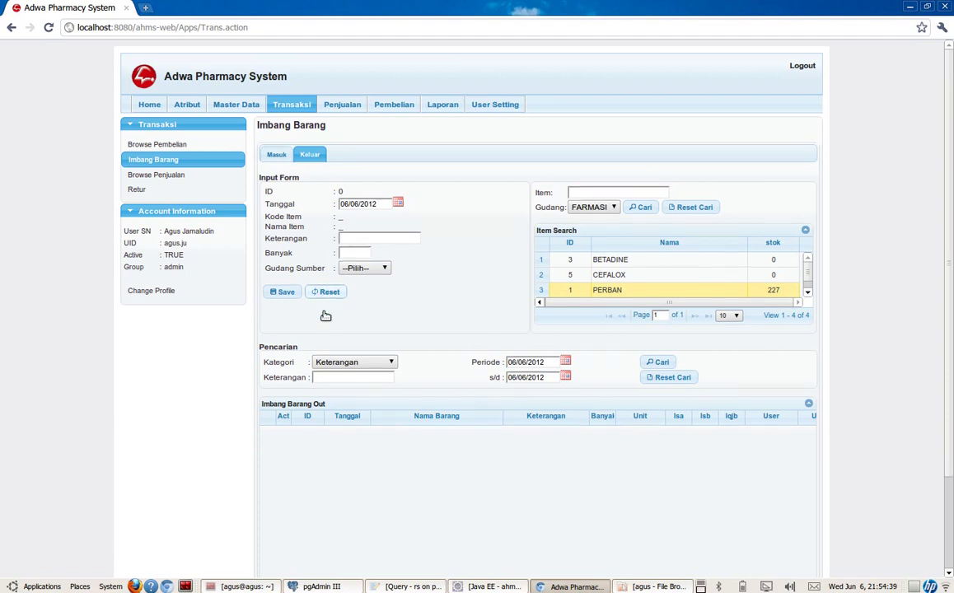
Examine the outgoing goods search categories Keterangan, Nama Barang and Gudang Sumber, and return the category to Keterangan.
left_click(390, 363)
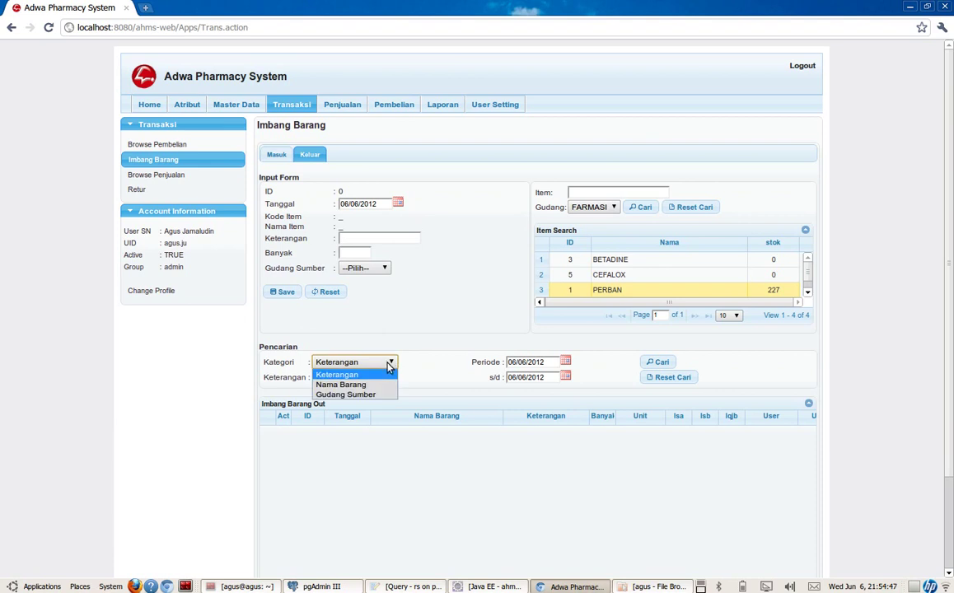
left_click(365, 382)
left_click(365, 378)
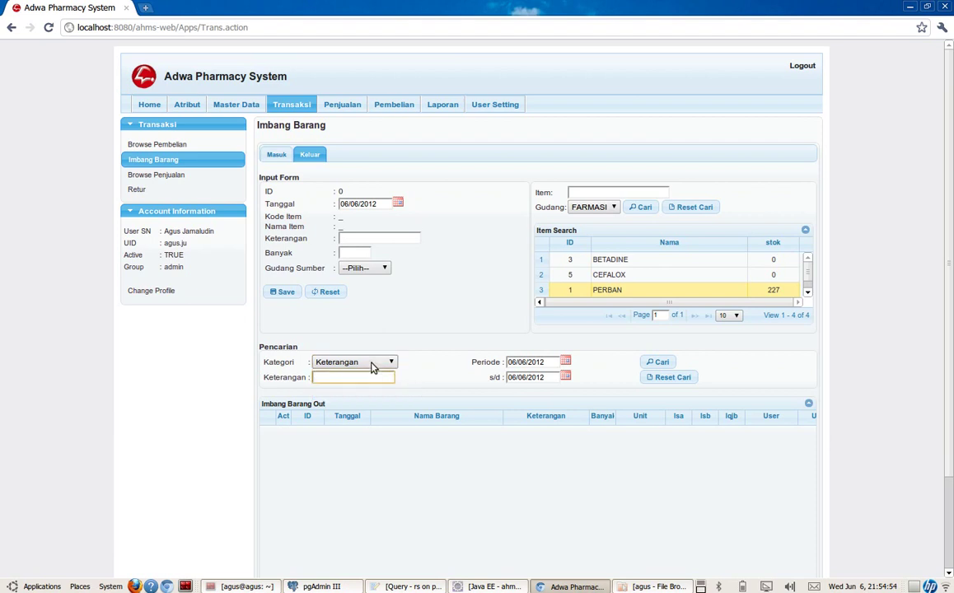
left_click(371, 367)
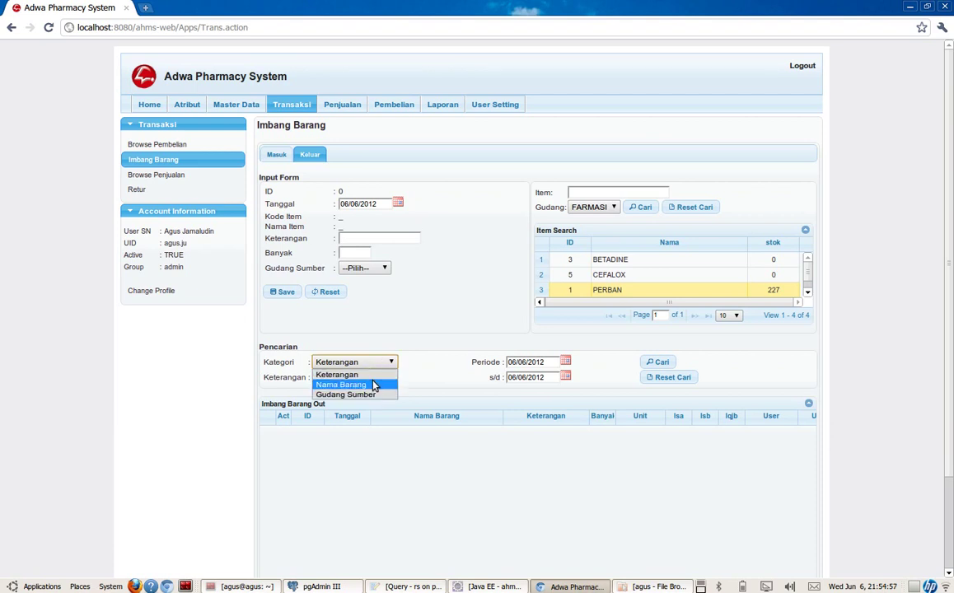
left_click(373, 385)
left_click(370, 377)
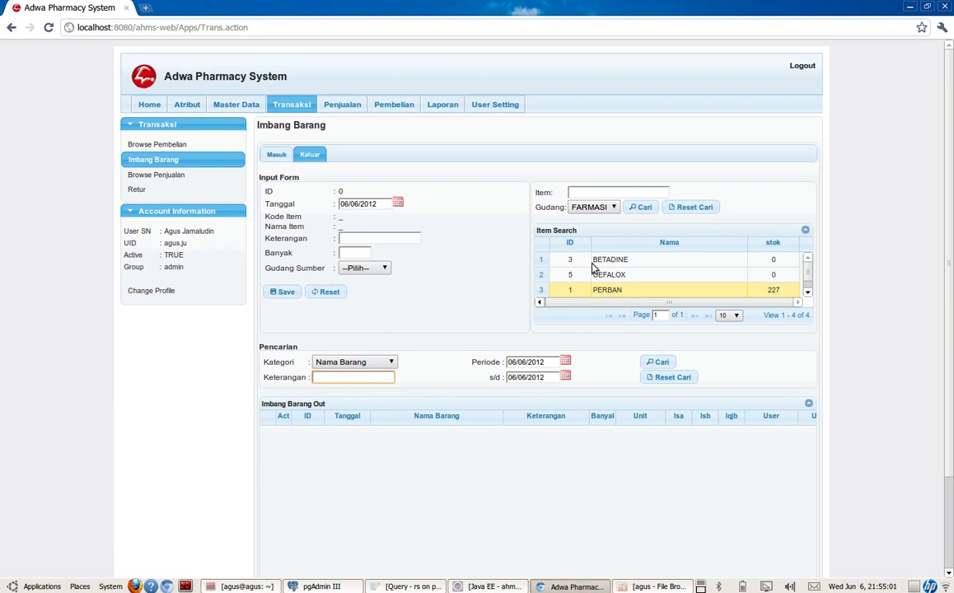
left_click(375, 366)
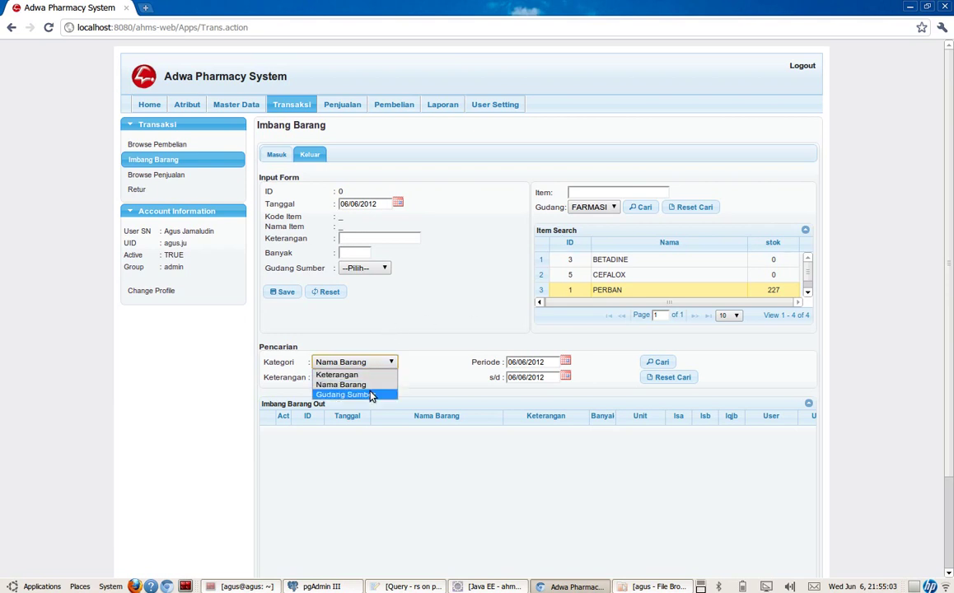
left_click(370, 396)
left_click(371, 363)
left_click(366, 375)
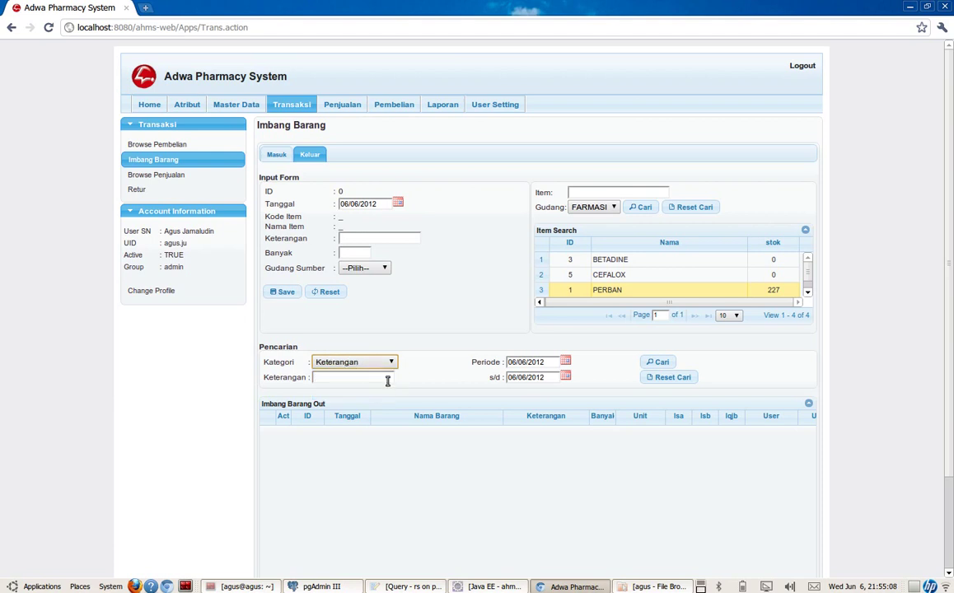
Set the start date of the outgoing goods search period to 01/01/2012.
left_click(527, 367)
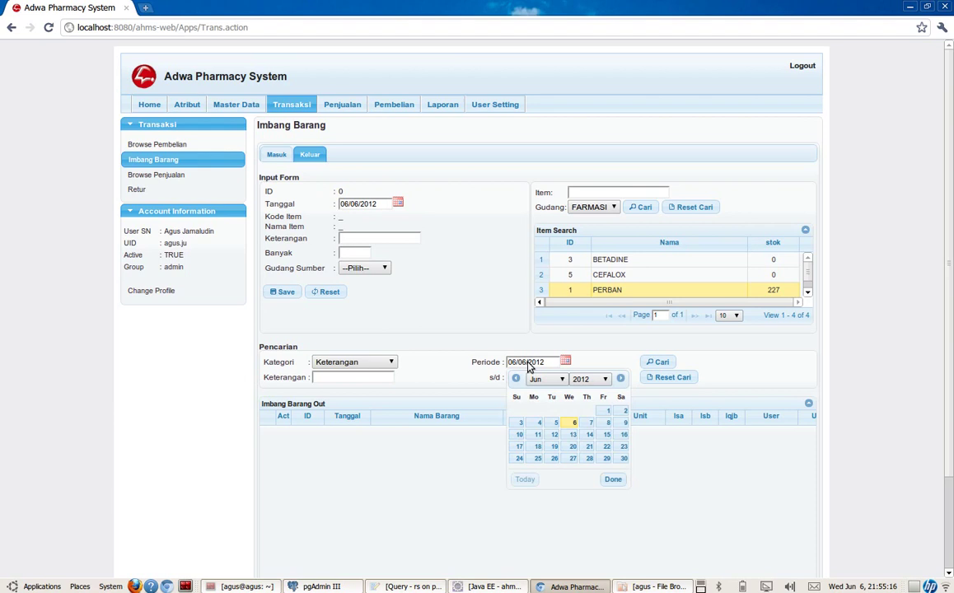
left_click(511, 377)
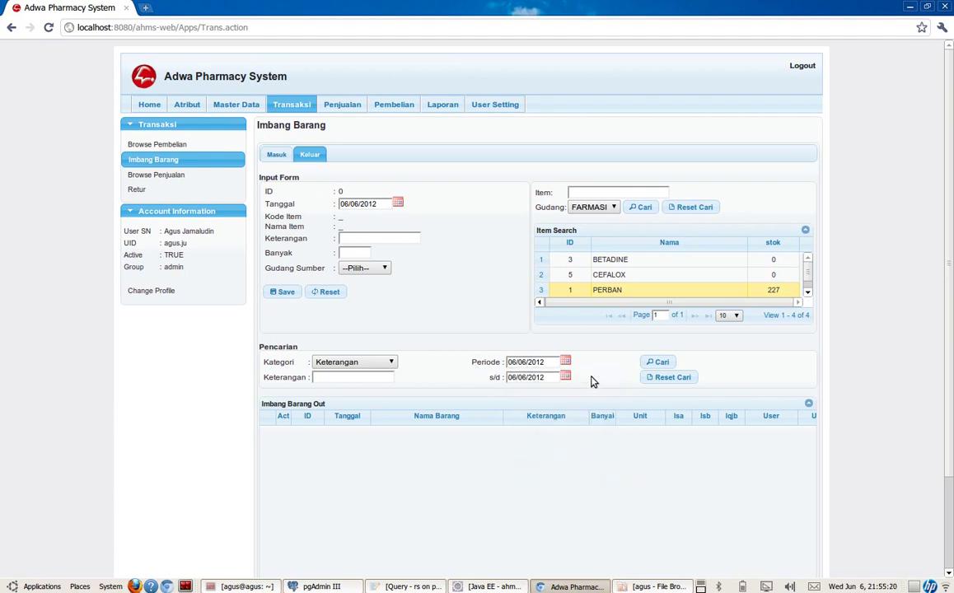
left_click(536, 365)
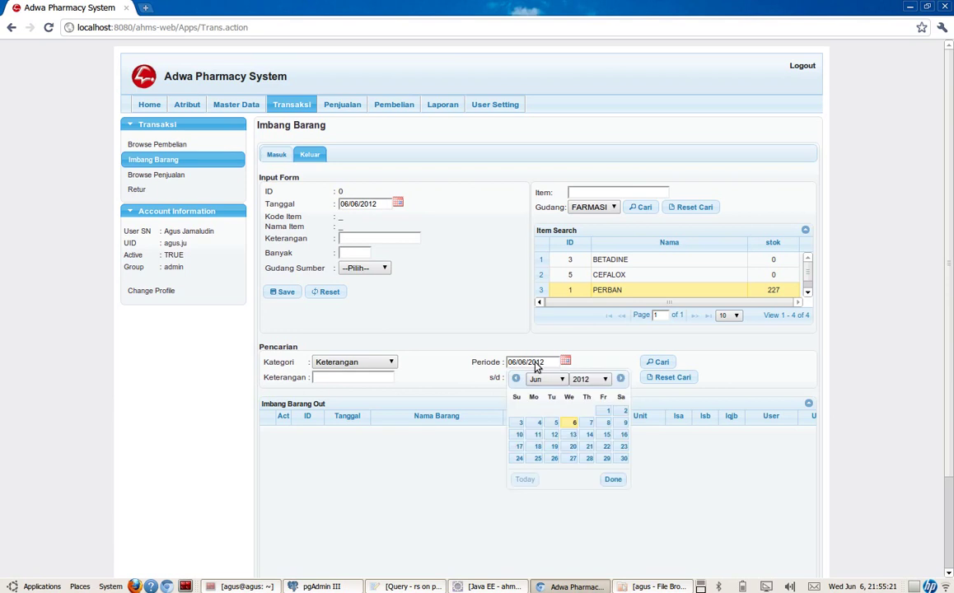
left_click(548, 379)
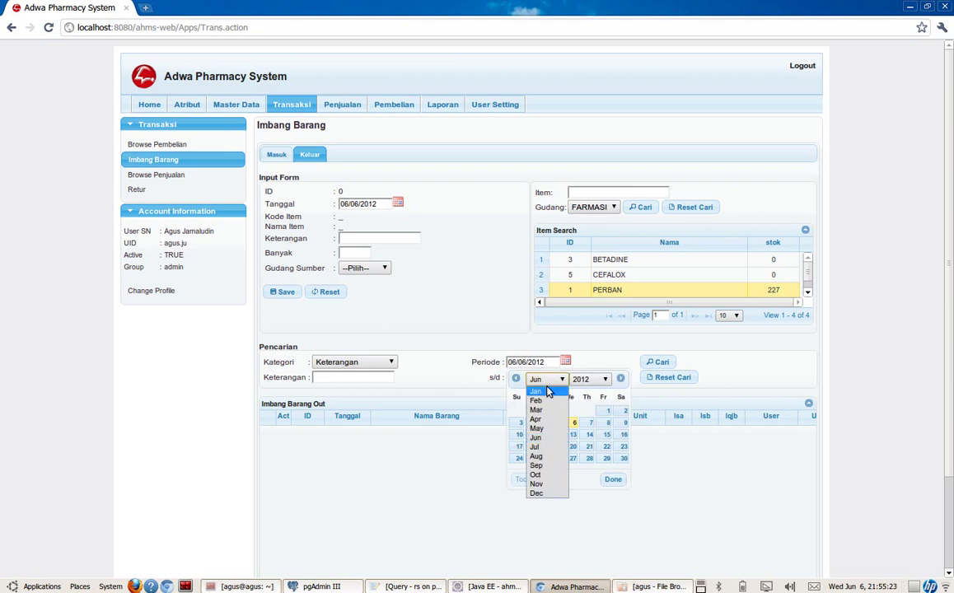
left_click(540, 392)
left_click(520, 410)
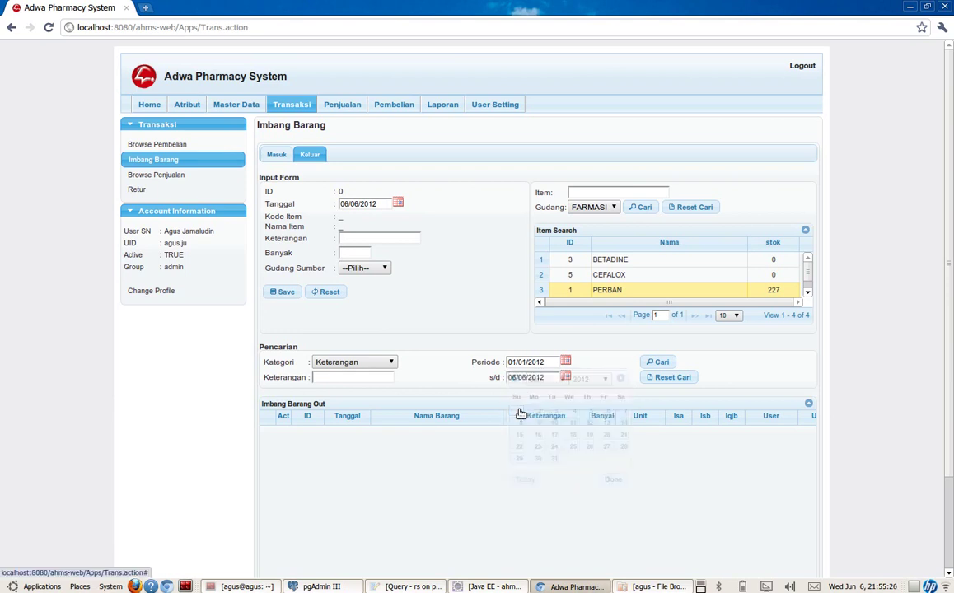
Search the outgoing goods records within the set period and select the POPO record, then the TES IMBBRG KELUAR record.
left_click(656, 363)
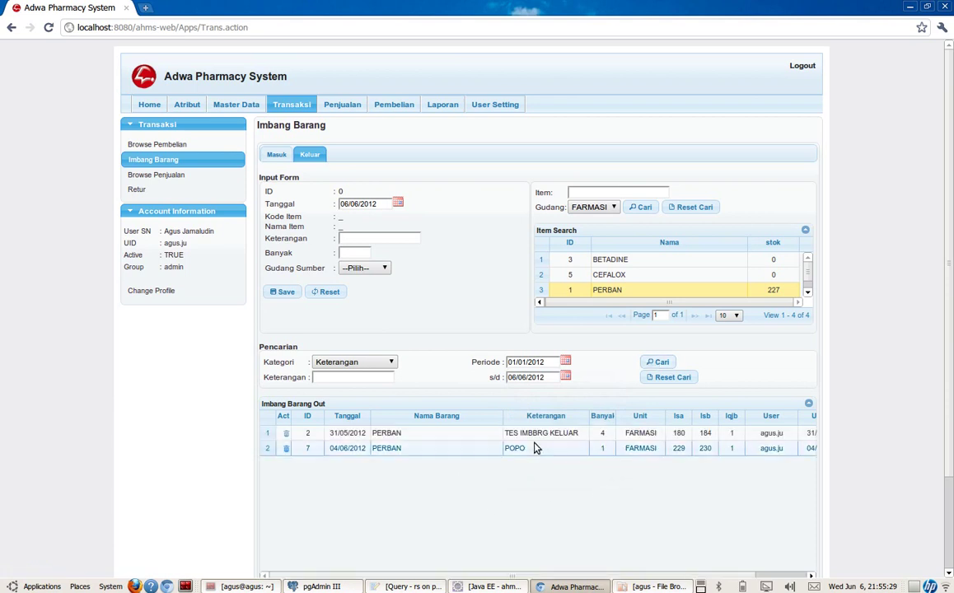
left_click(481, 449)
left_click(466, 434)
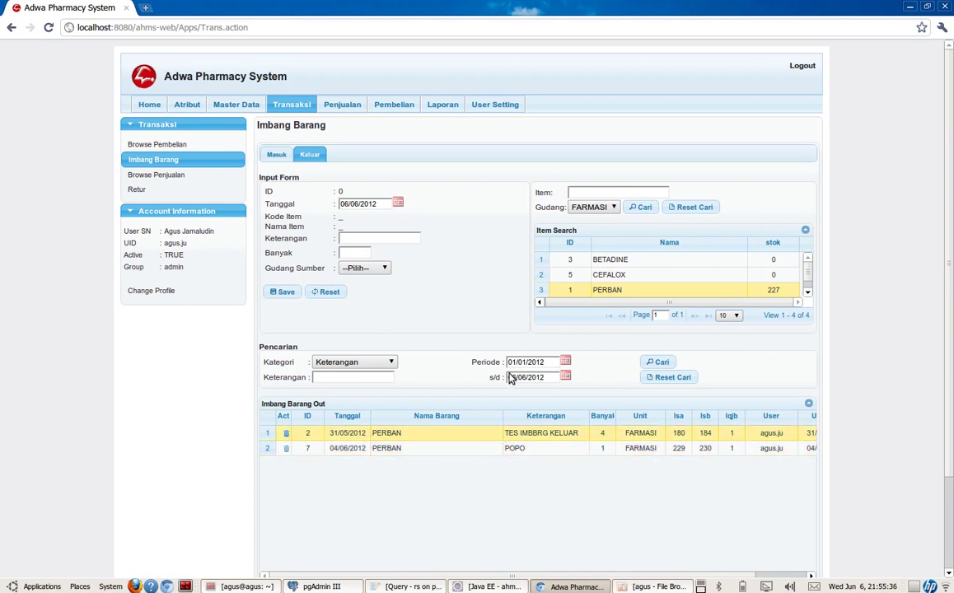